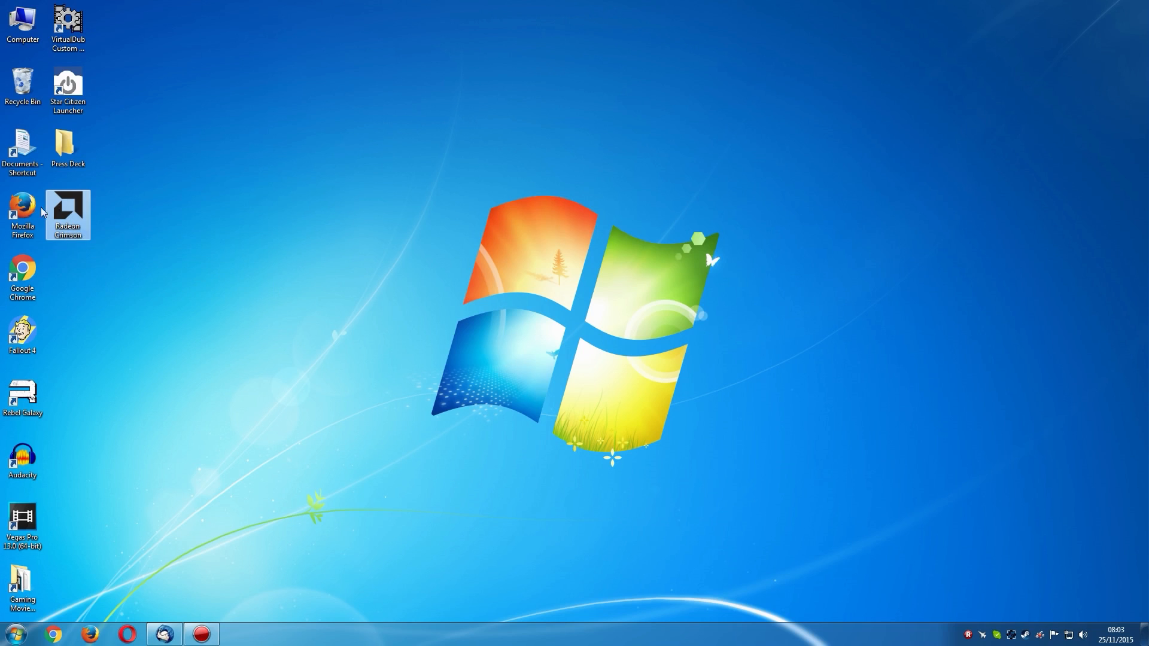
Open AMD Catalyst Control Center to view its start page, and close it again
mouse_move(72, 232)
mouse_move(1041, 642)
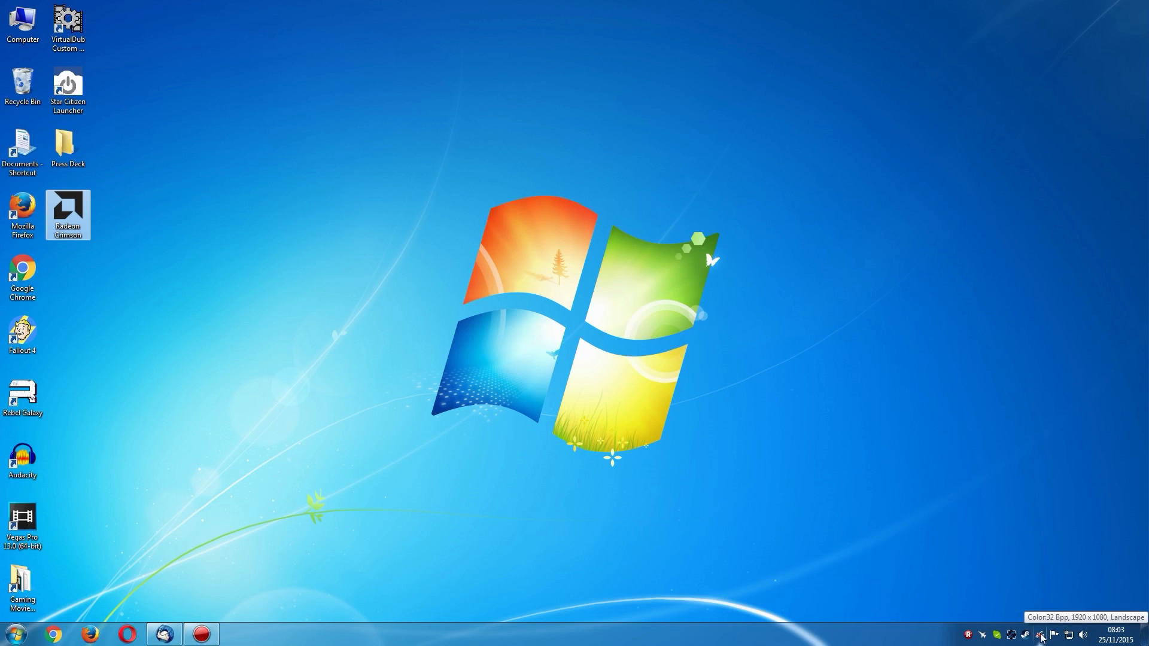
mouse_move(71, 207)
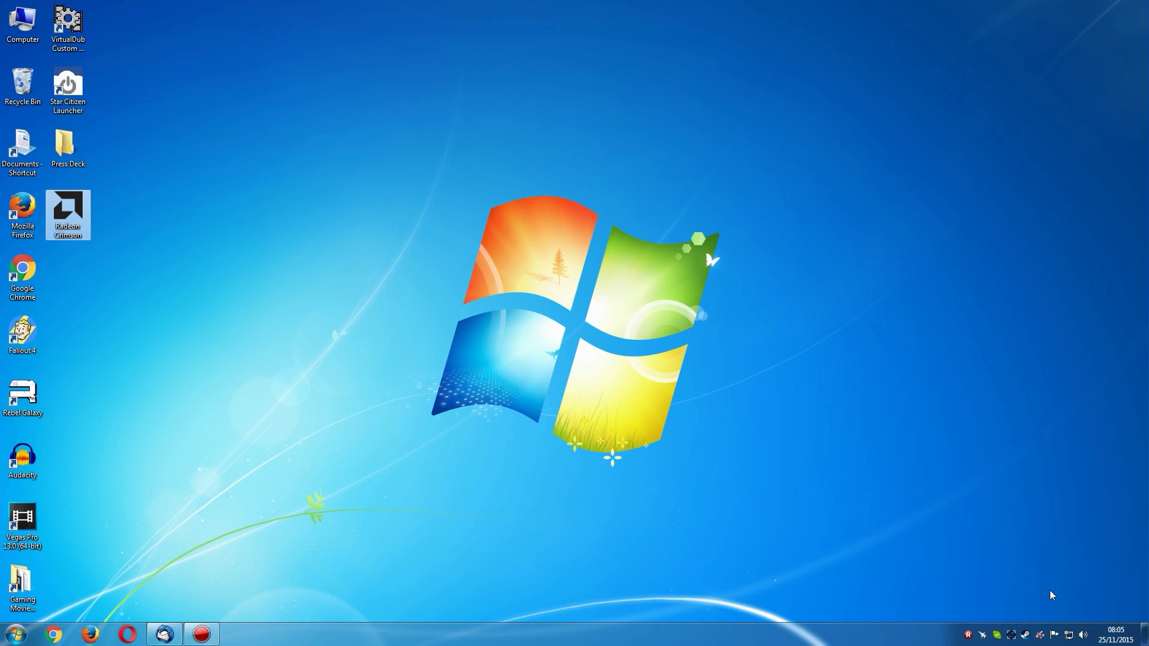
double_click(1042, 637)
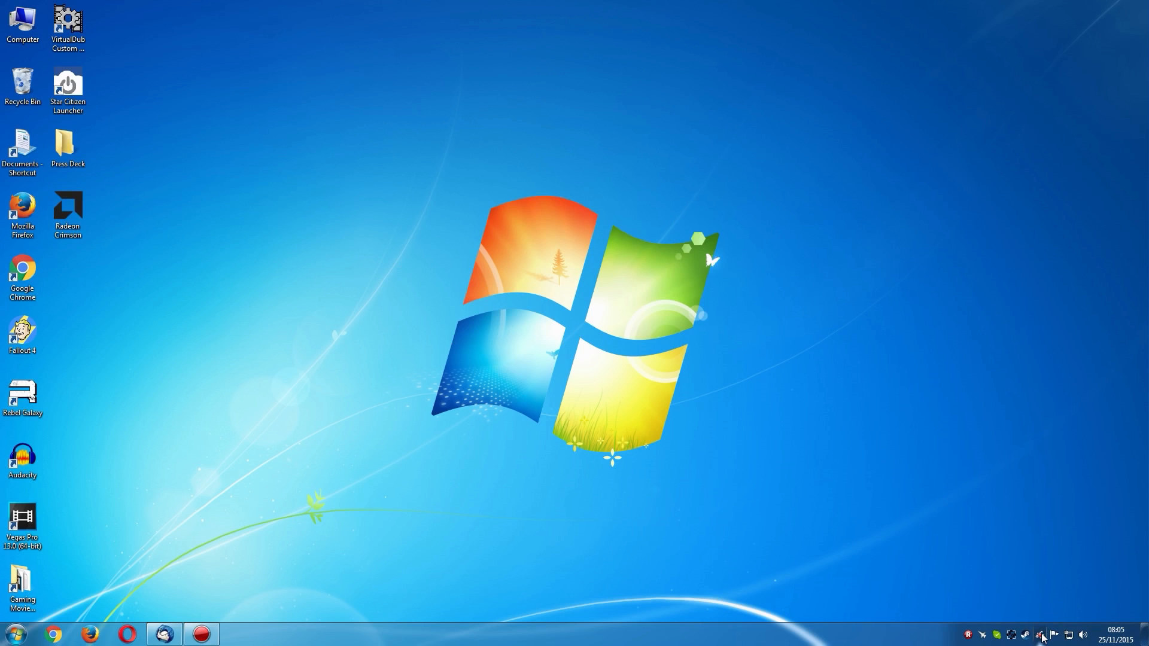
drag(327, 124, 492, 110)
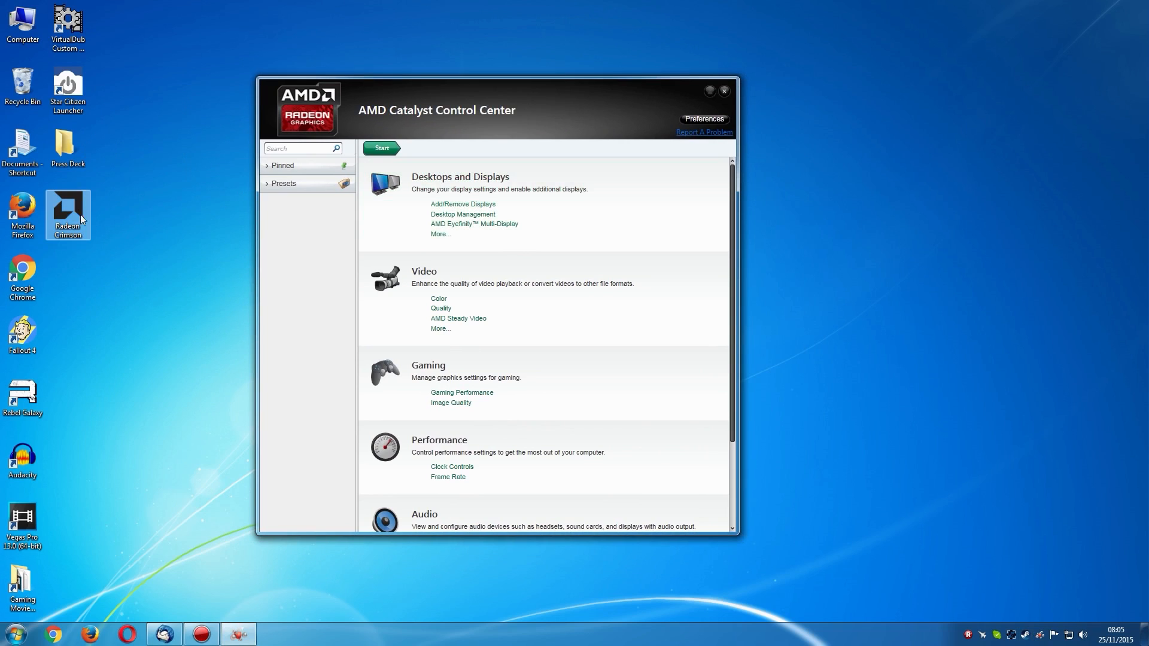
click(724, 91)
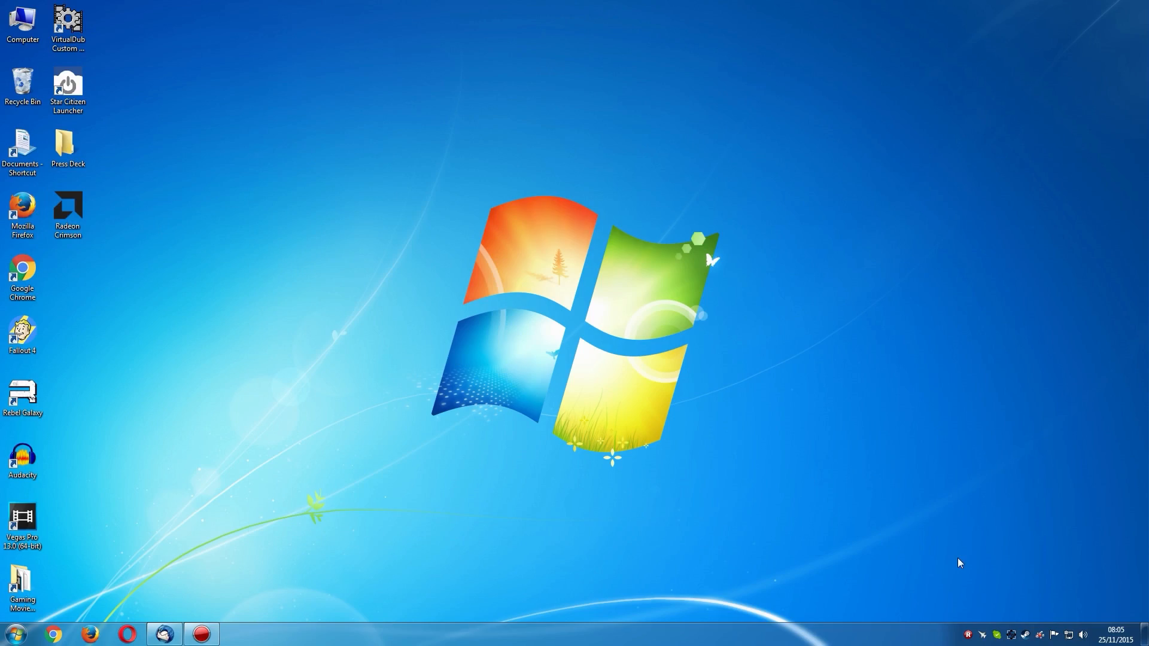
Exclude the AMD Gaming Evolved App from the driver packages and start the installation
click(607, 328)
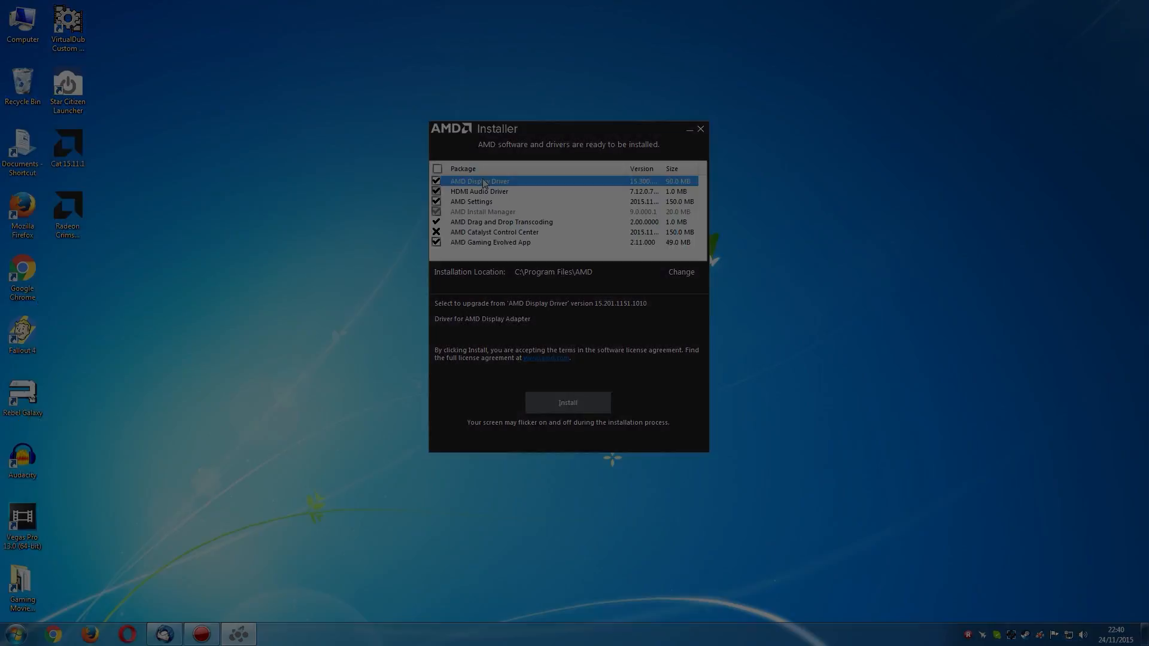
click(438, 244)
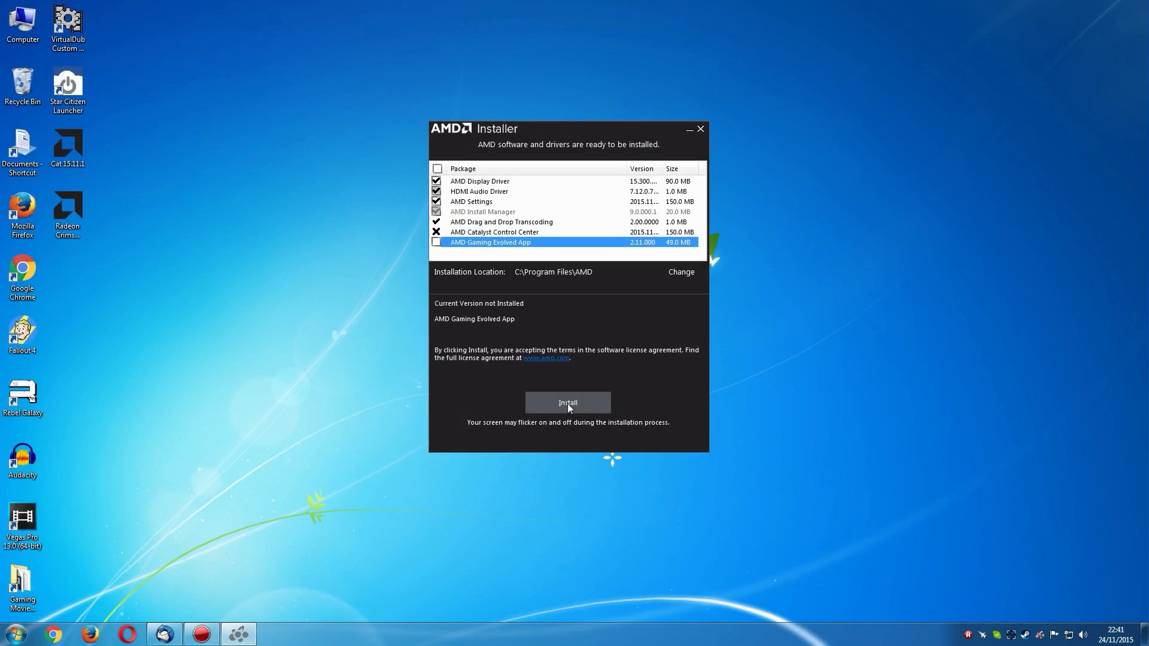
click(567, 404)
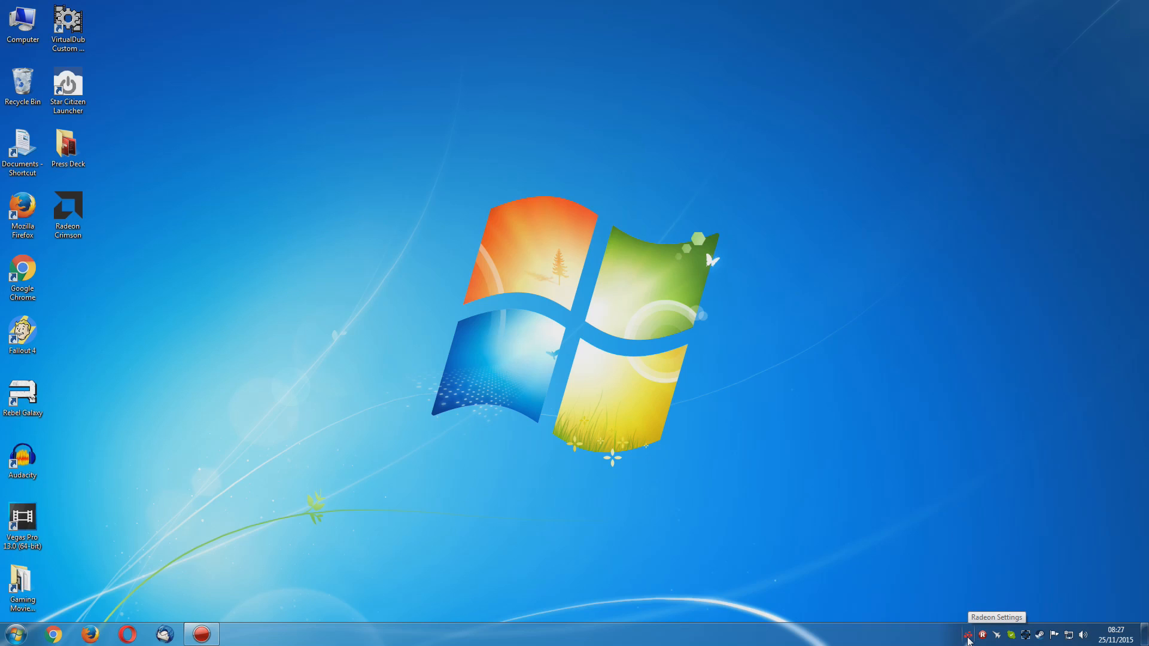
Open Radeon Settings and reposition its window on the desktop
click(968, 635)
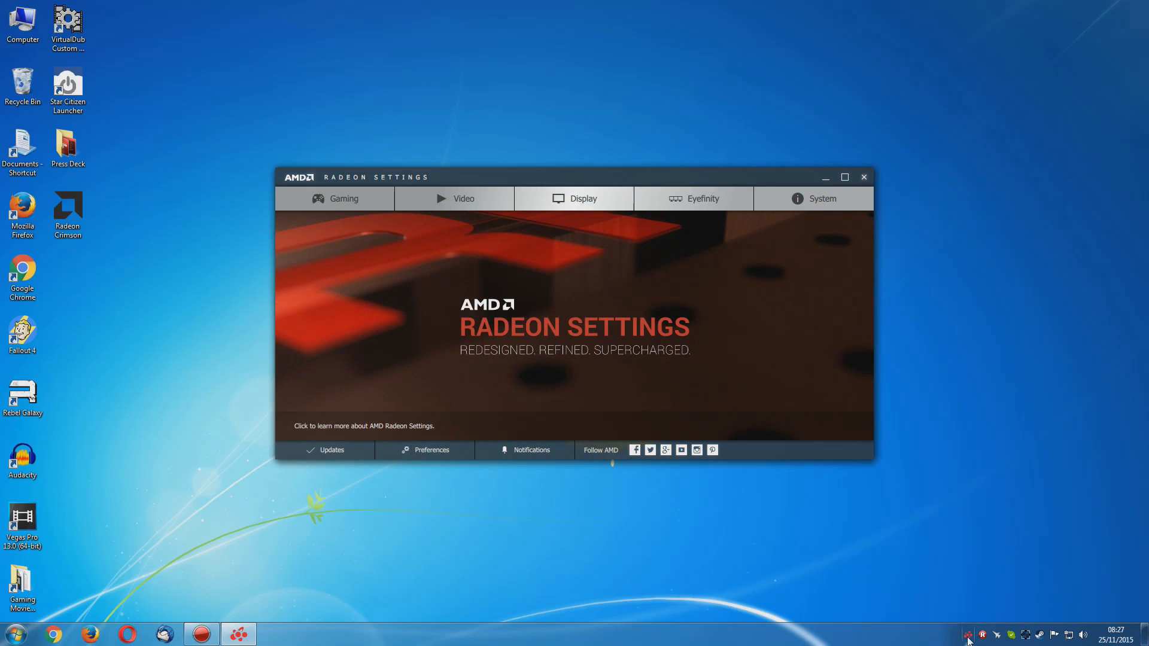
click(864, 177)
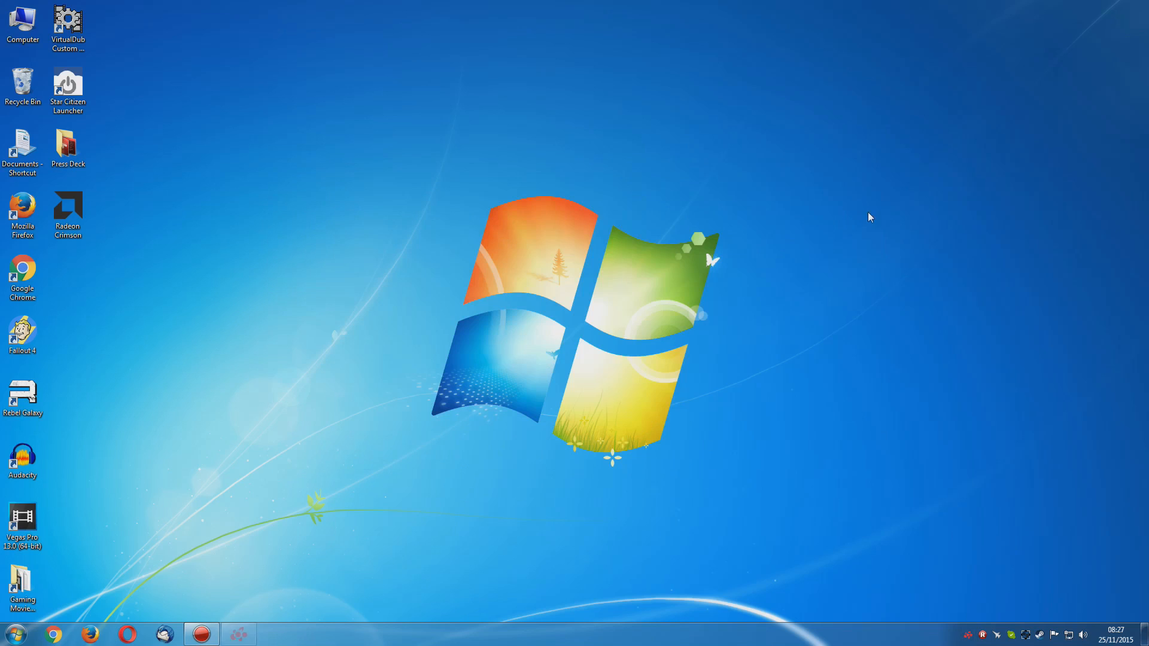
click(968, 636)
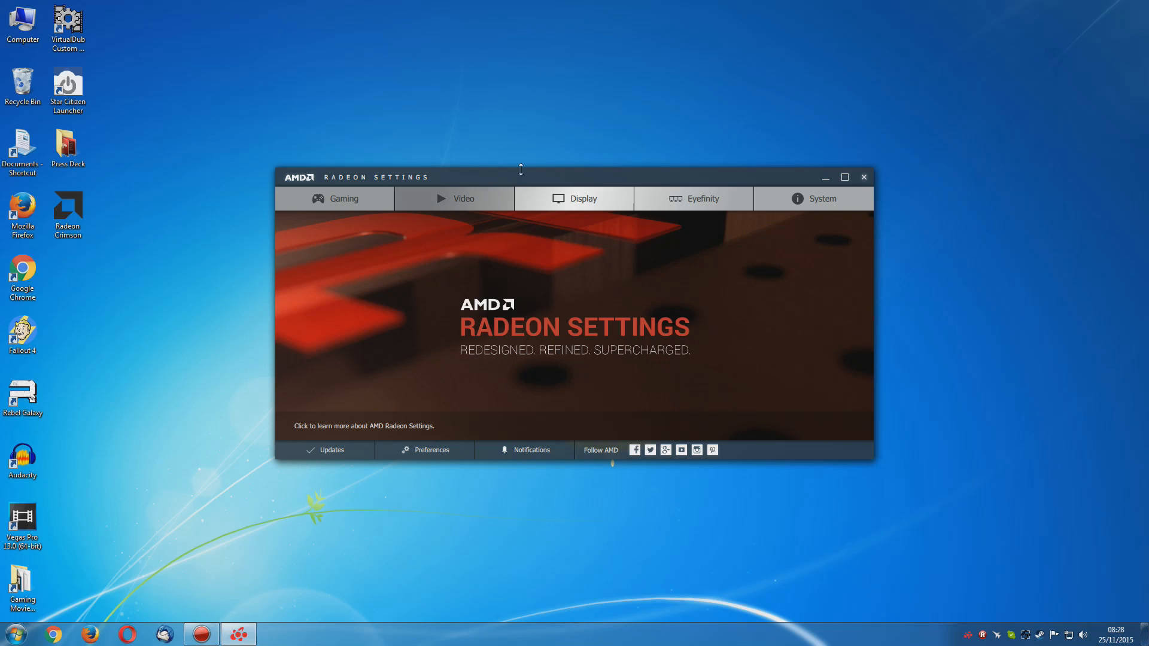
drag(520, 175, 496, 174)
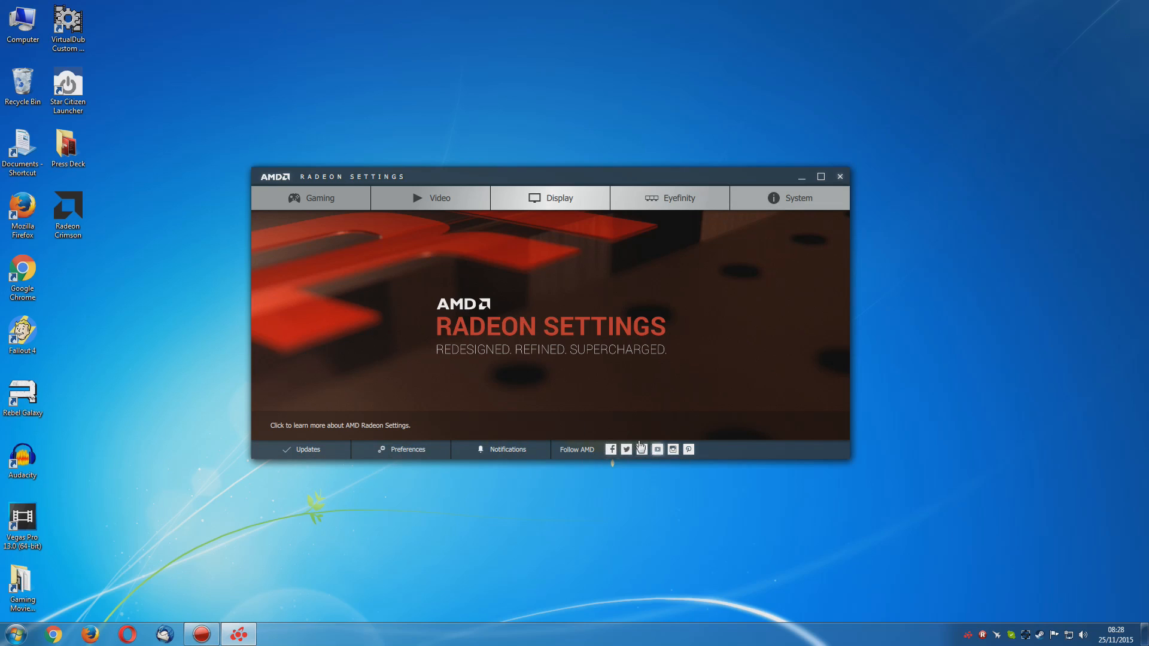
Check for driver updates and view the additional feature preferences of Radeon Settings
click(309, 451)
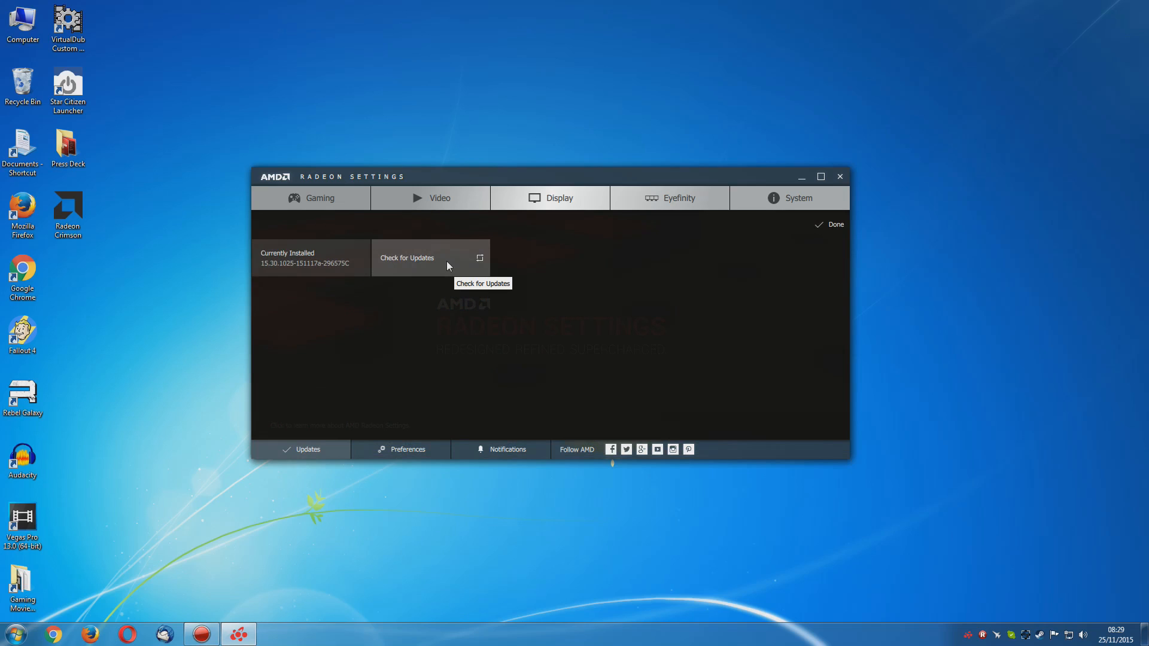
click(446, 261)
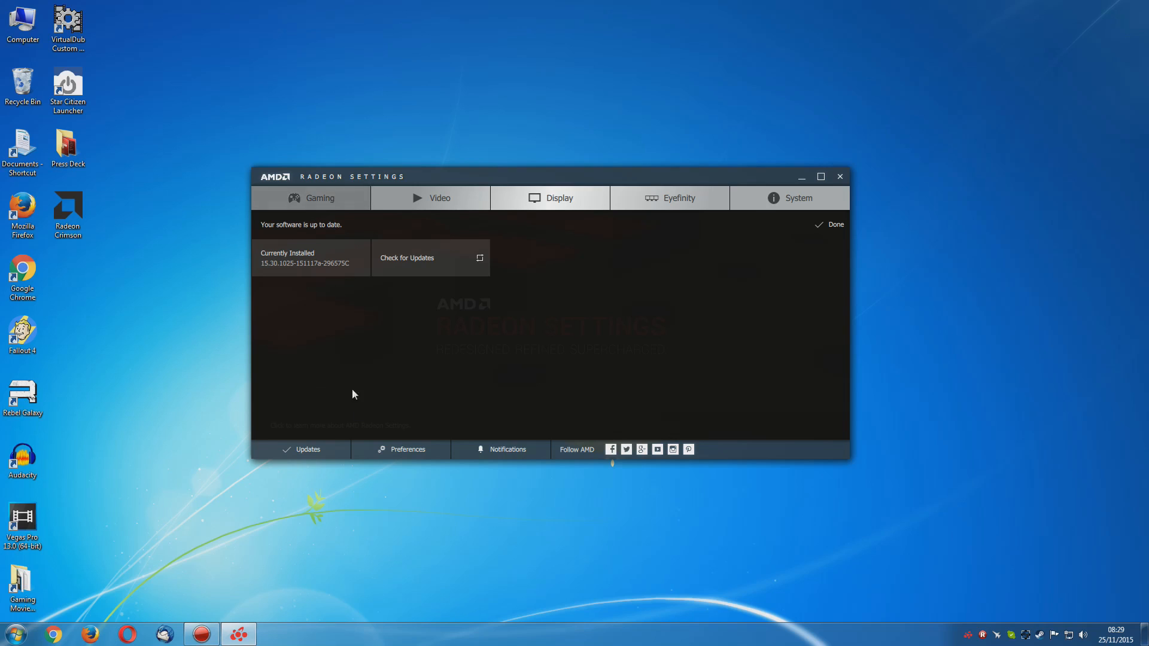
click(403, 451)
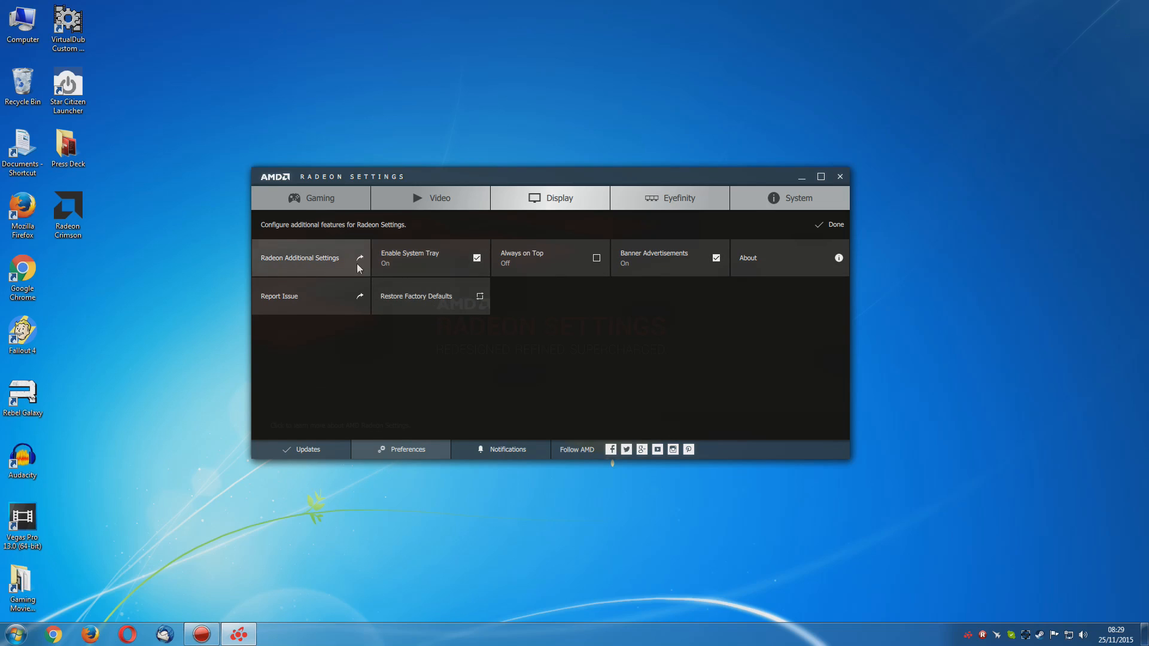
click(830, 225)
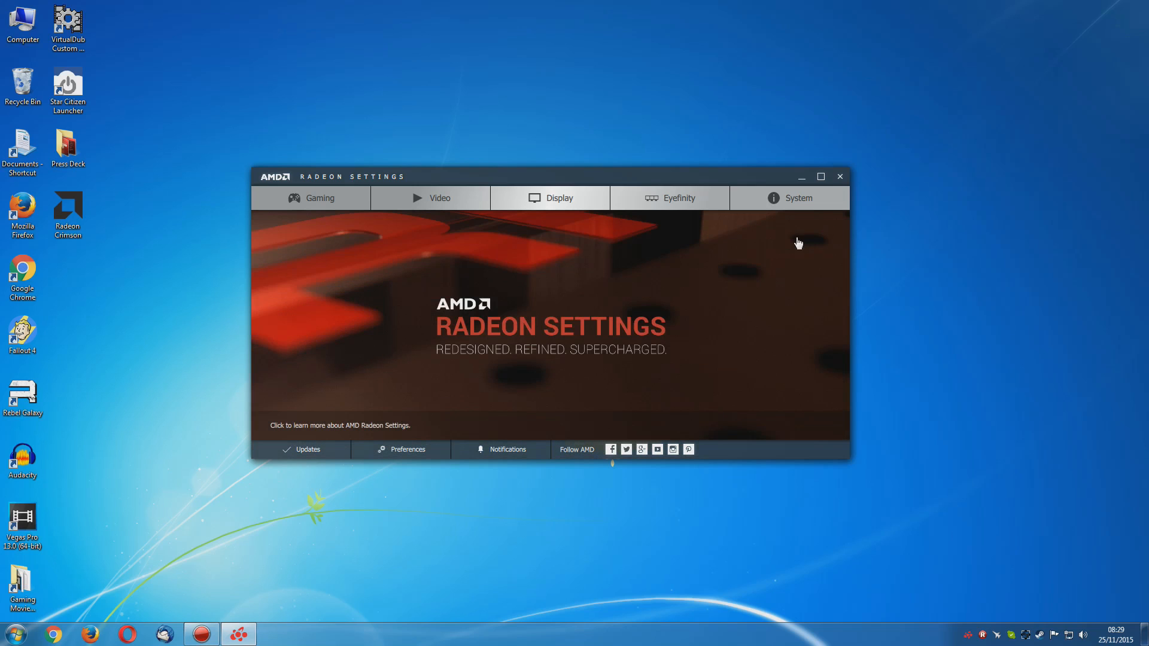
Read the full text of the notification about high-DPI panels and leave the notifications page
click(520, 449)
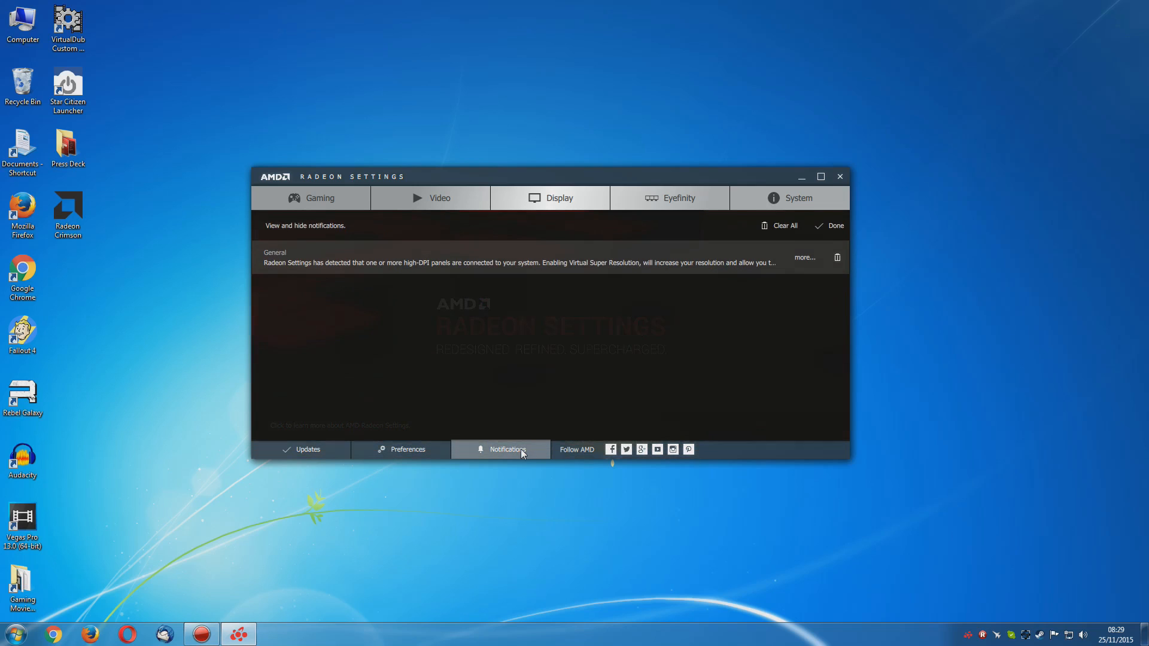
click(803, 259)
click(813, 264)
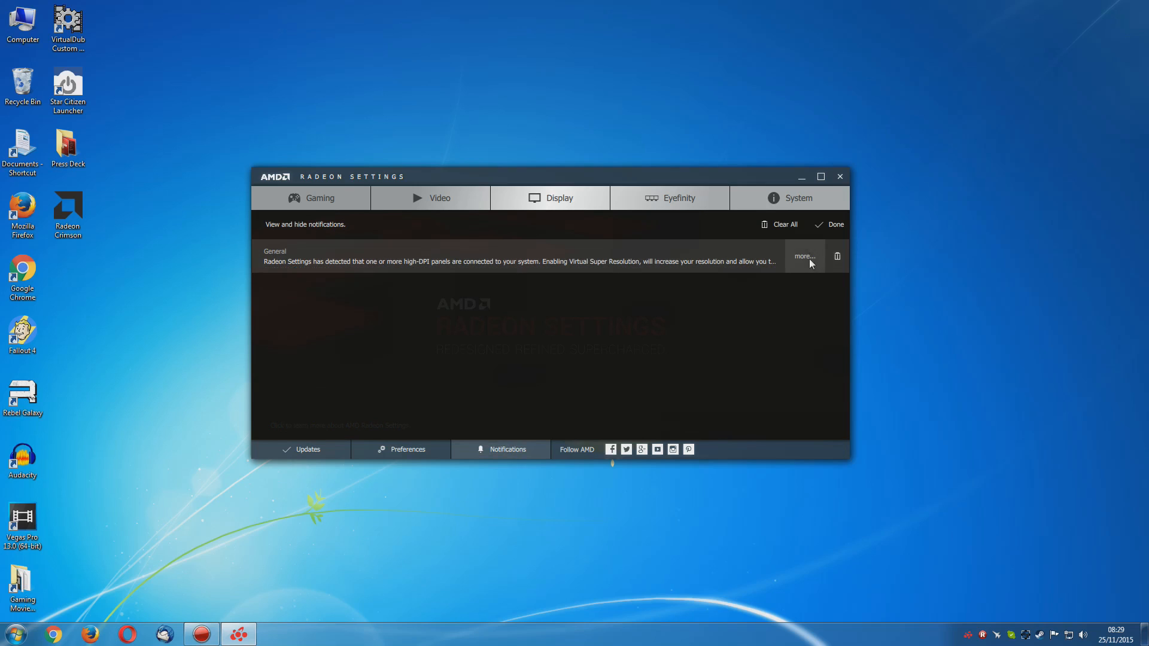
click(807, 258)
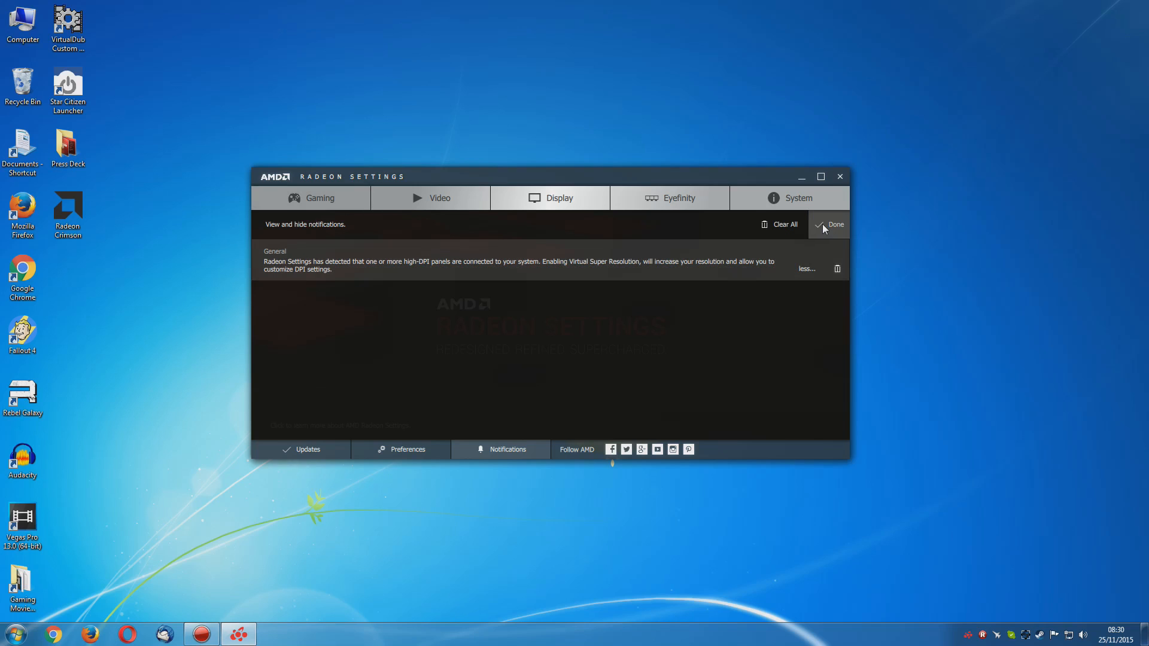
click(789, 225)
click(828, 227)
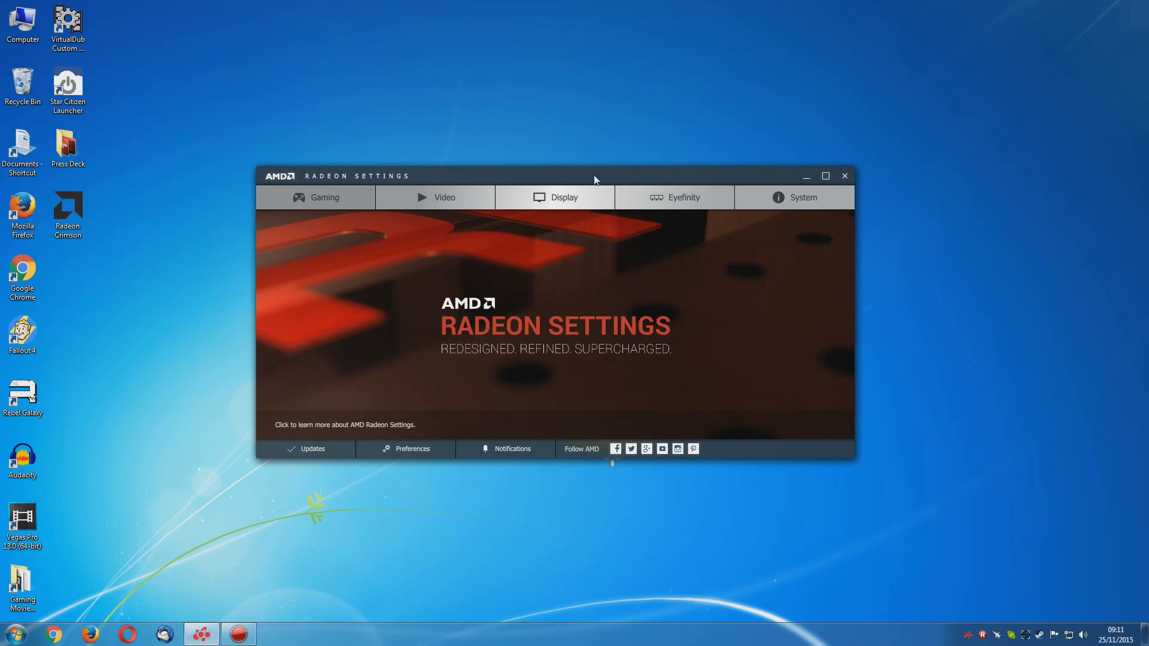
Open the display settings and review the options offered for both connected displays
drag(594, 179, 640, 160)
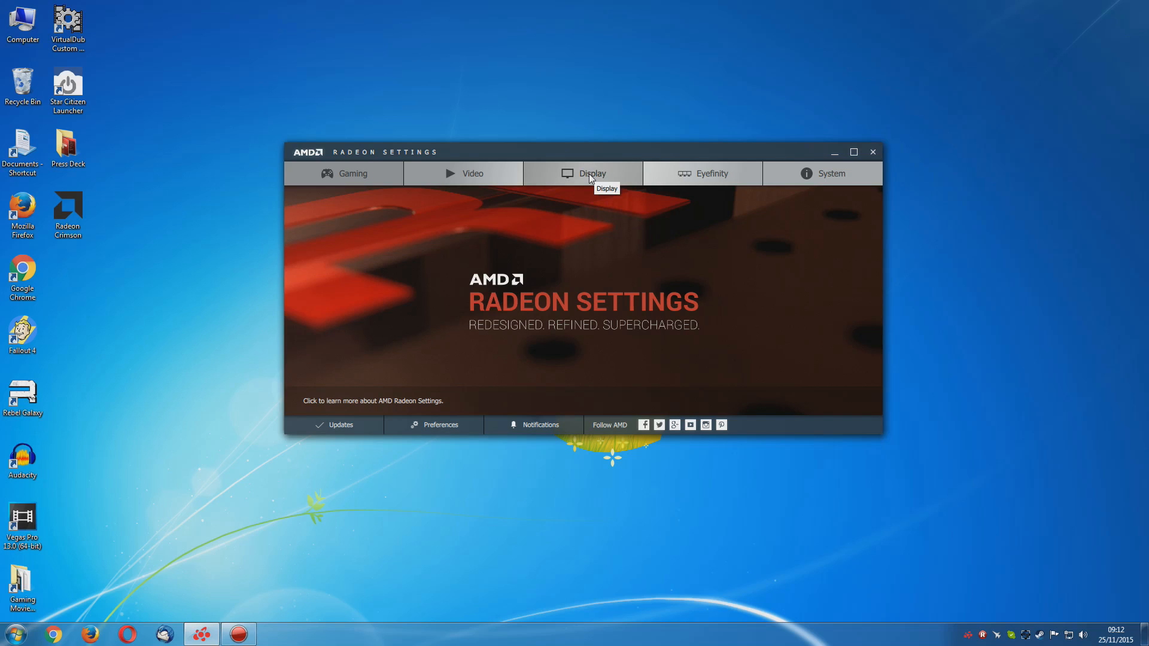
mouse_move(560, 153)
mouse_down()
mouse_move(550, 153)
mouse_move(562, 153)
mouse_up()
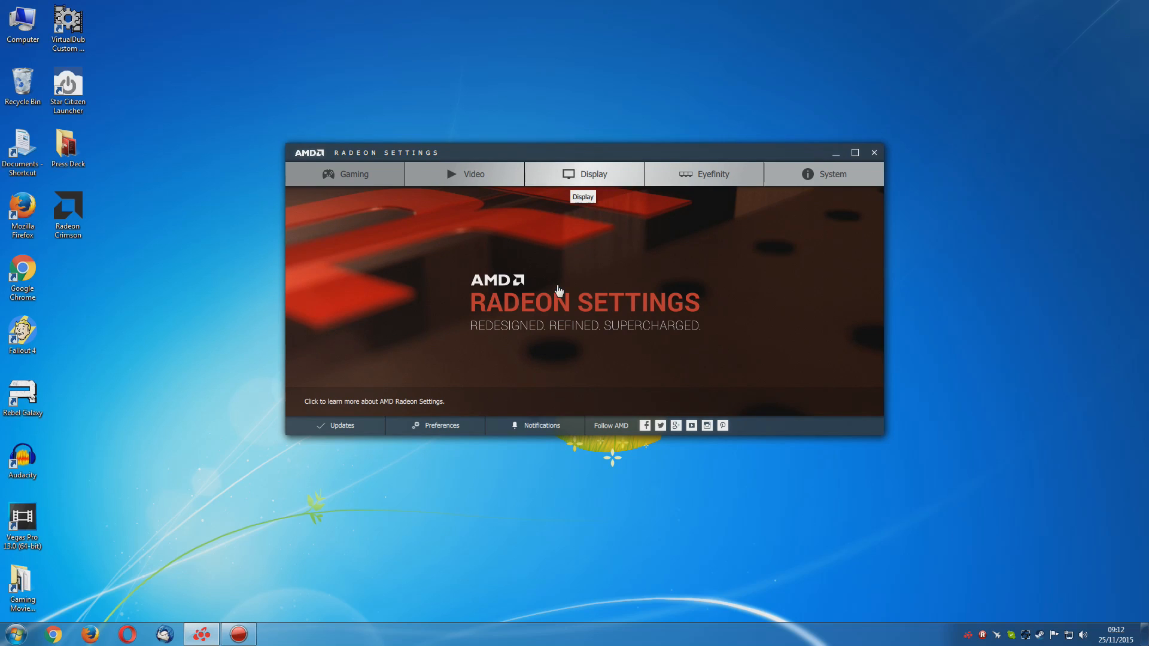
click(595, 176)
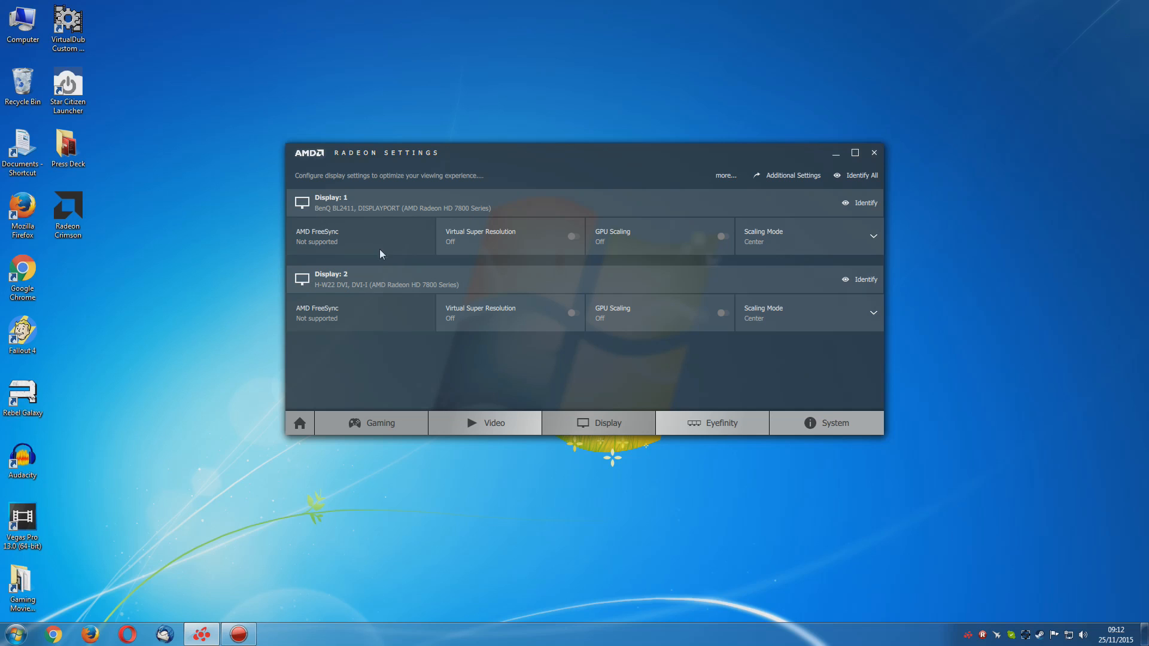
drag(554, 170, 527, 157)
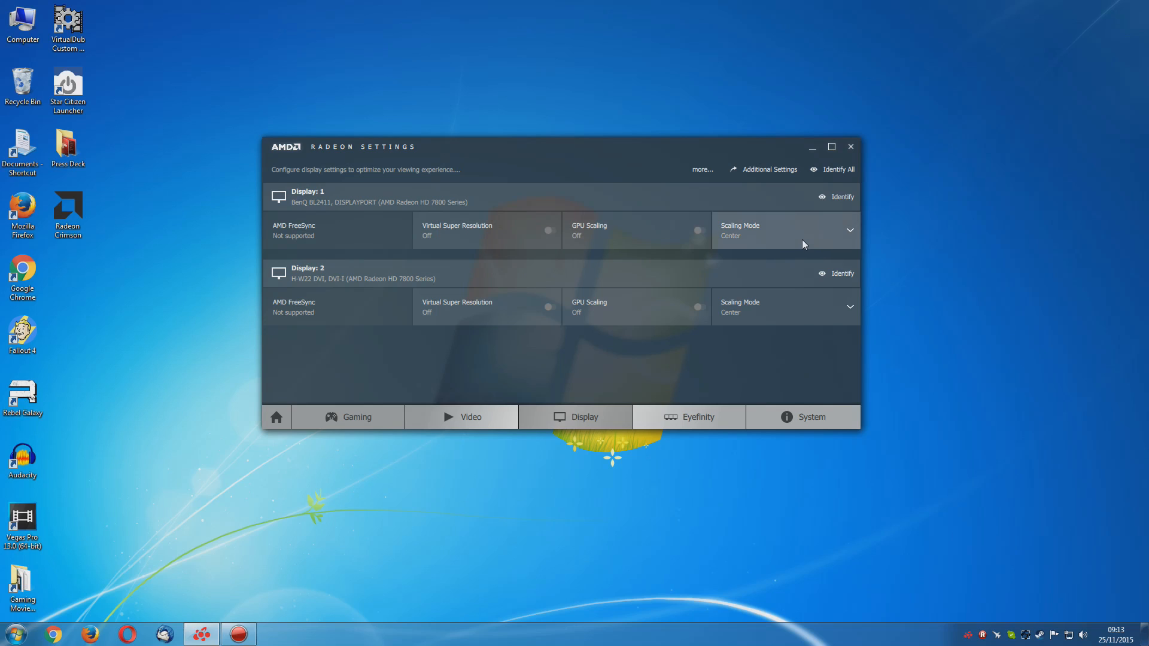
drag(515, 347, 510, 362)
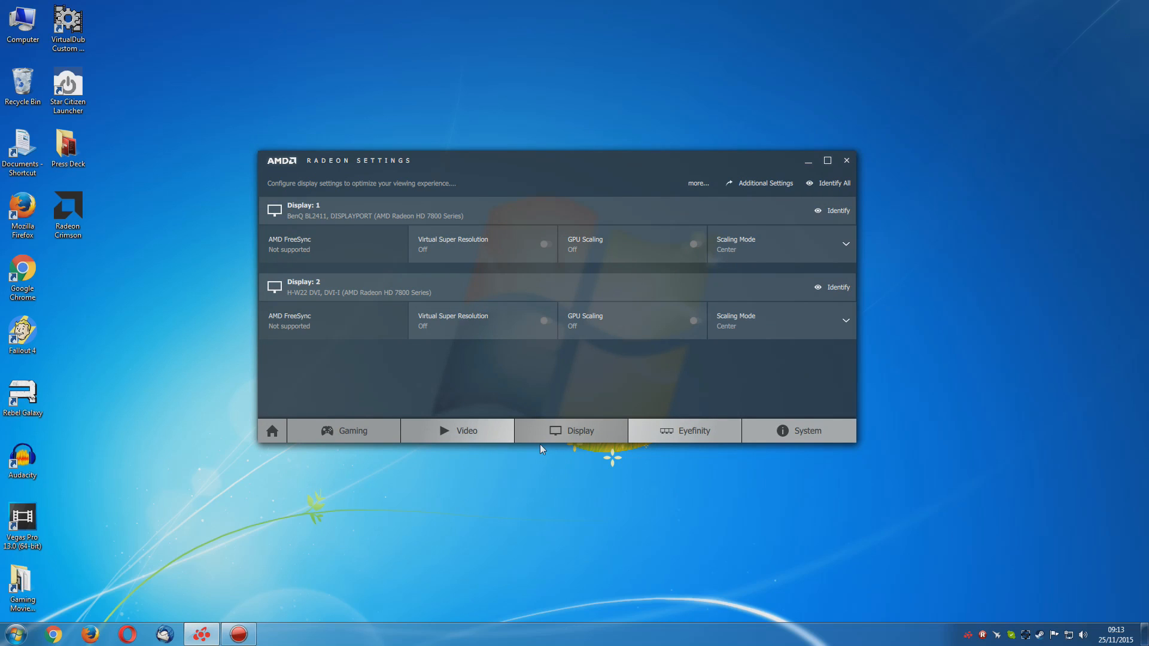
Turn on GPU Scaling for Display 1 and set its Scaling Mode to Center
click(623, 243)
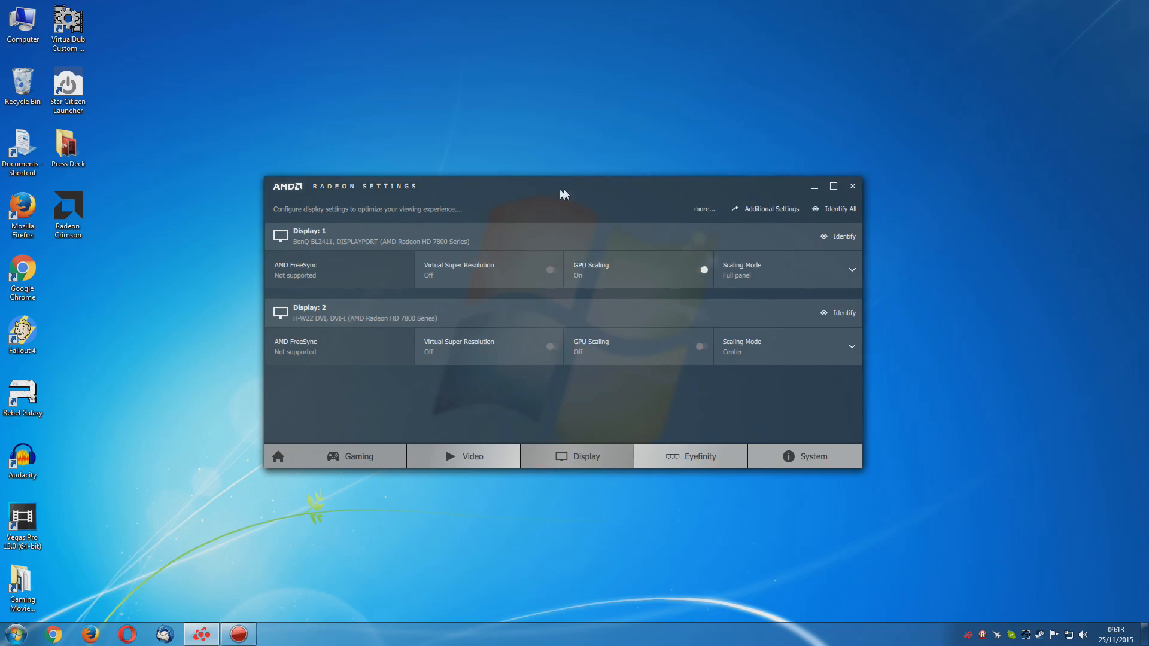
click(853, 267)
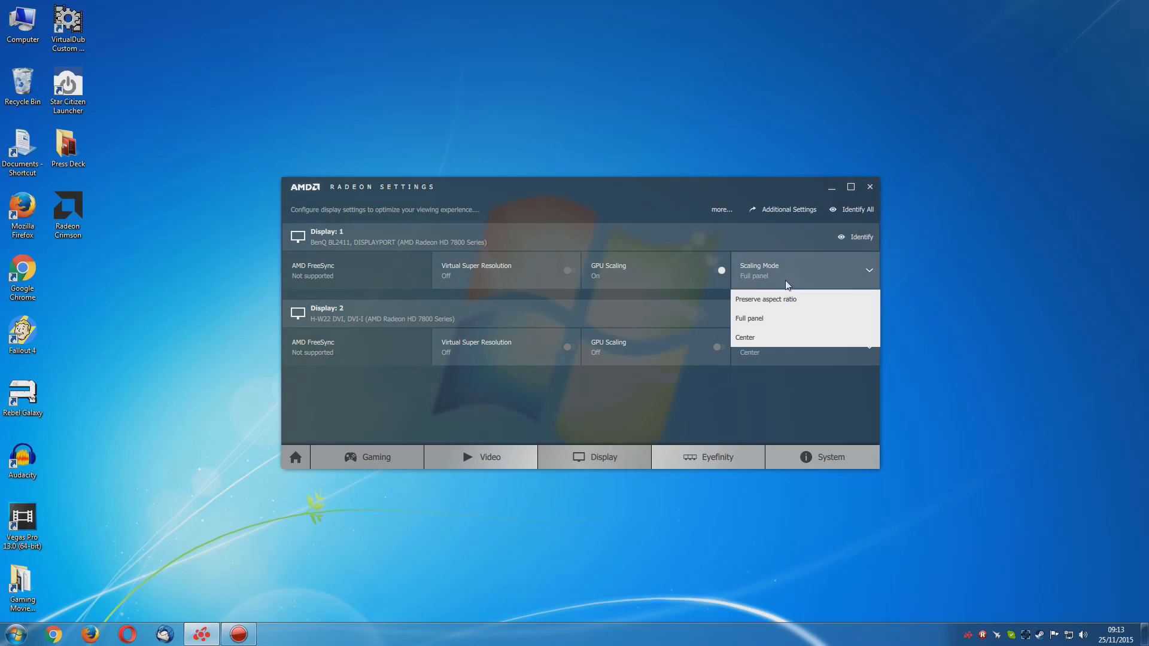
click(754, 338)
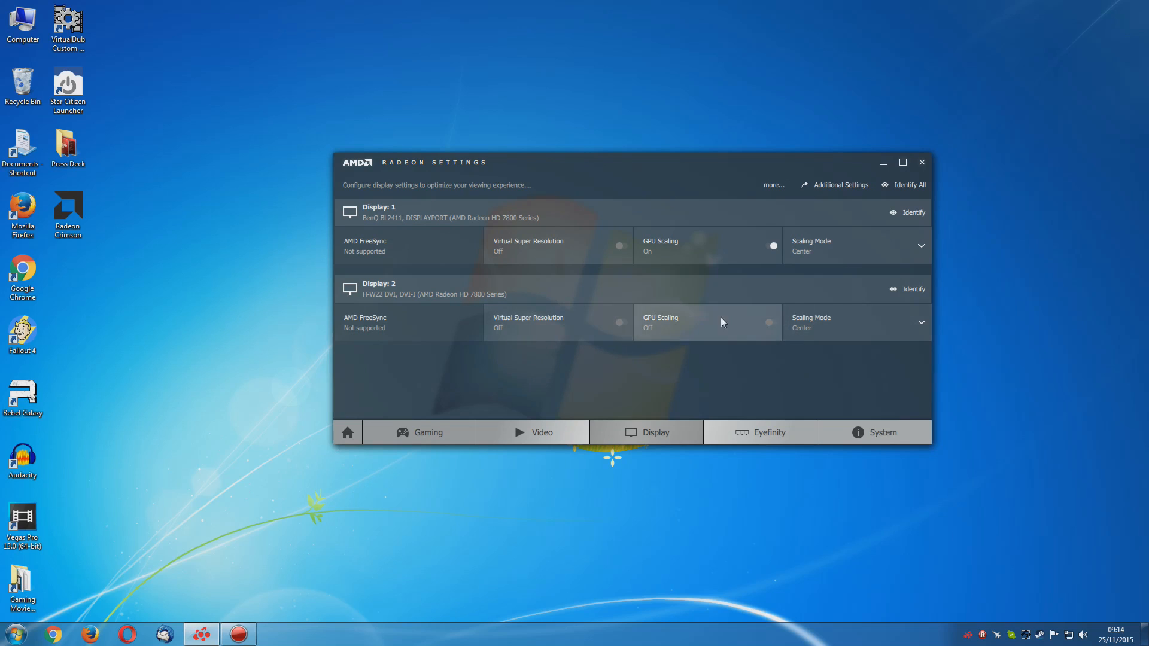
Expand the description of the display settings and enlarge the window until the full text fits
drag(562, 196, 518, 202)
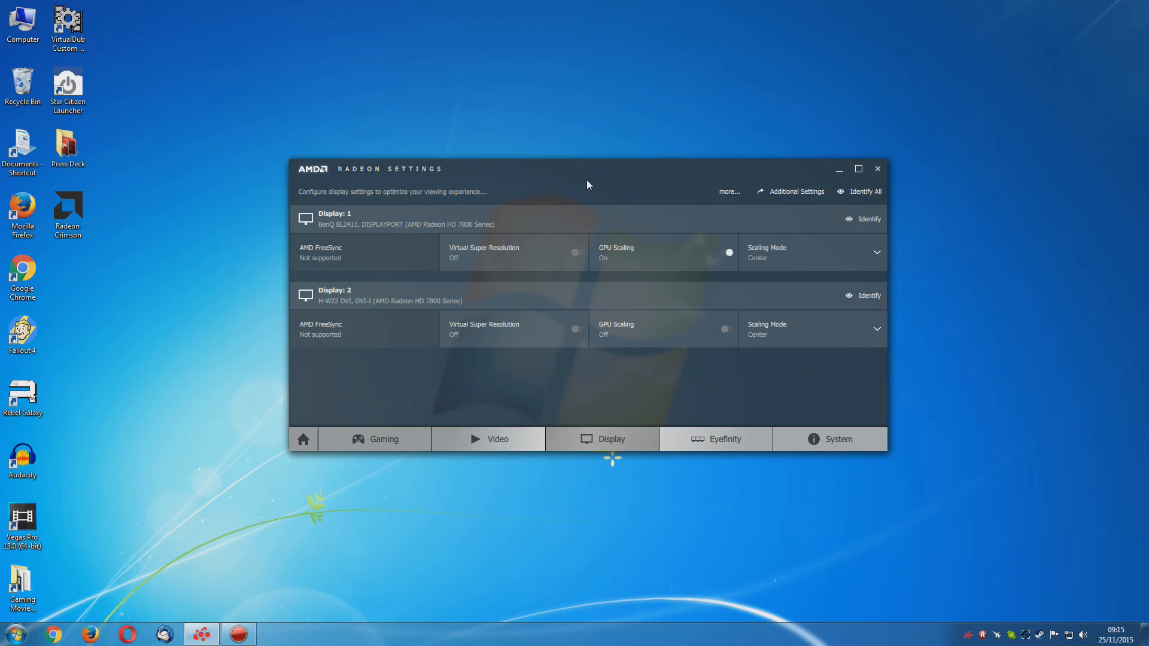
click(728, 192)
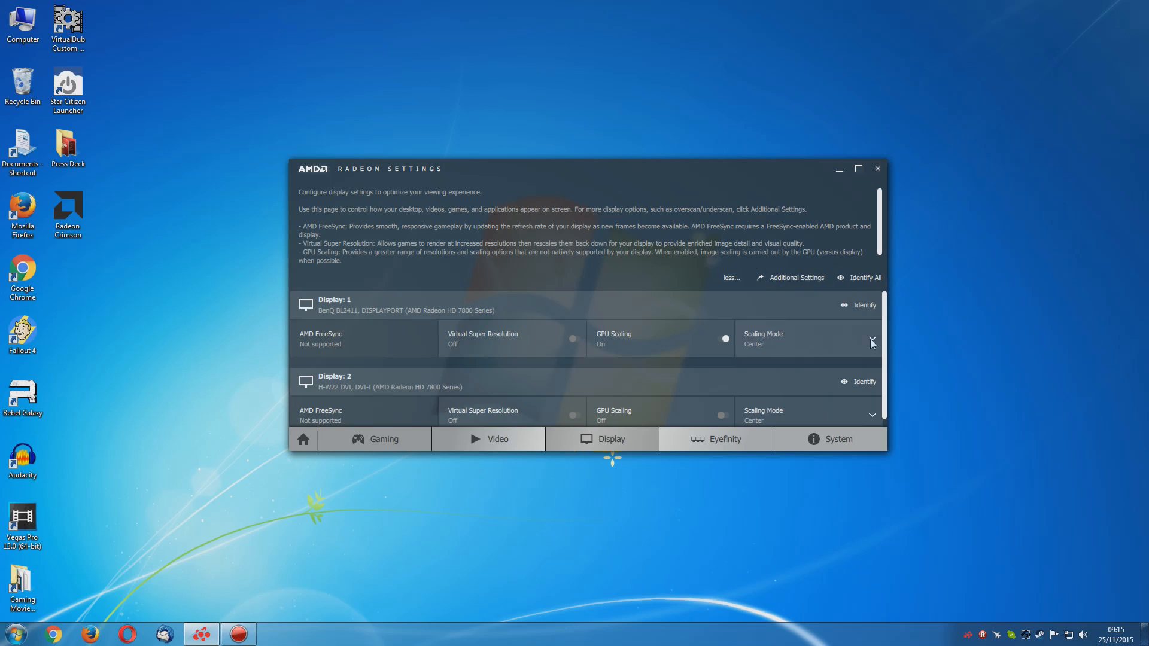
drag(885, 321, 884, 330)
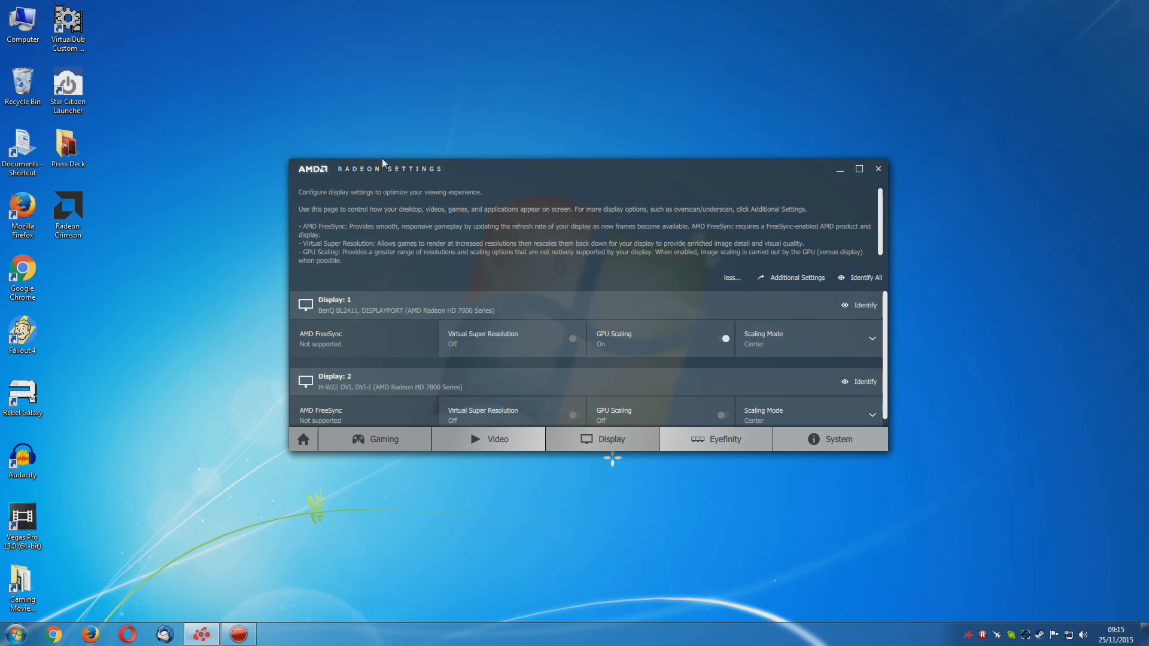
drag(292, 160, 267, 104)
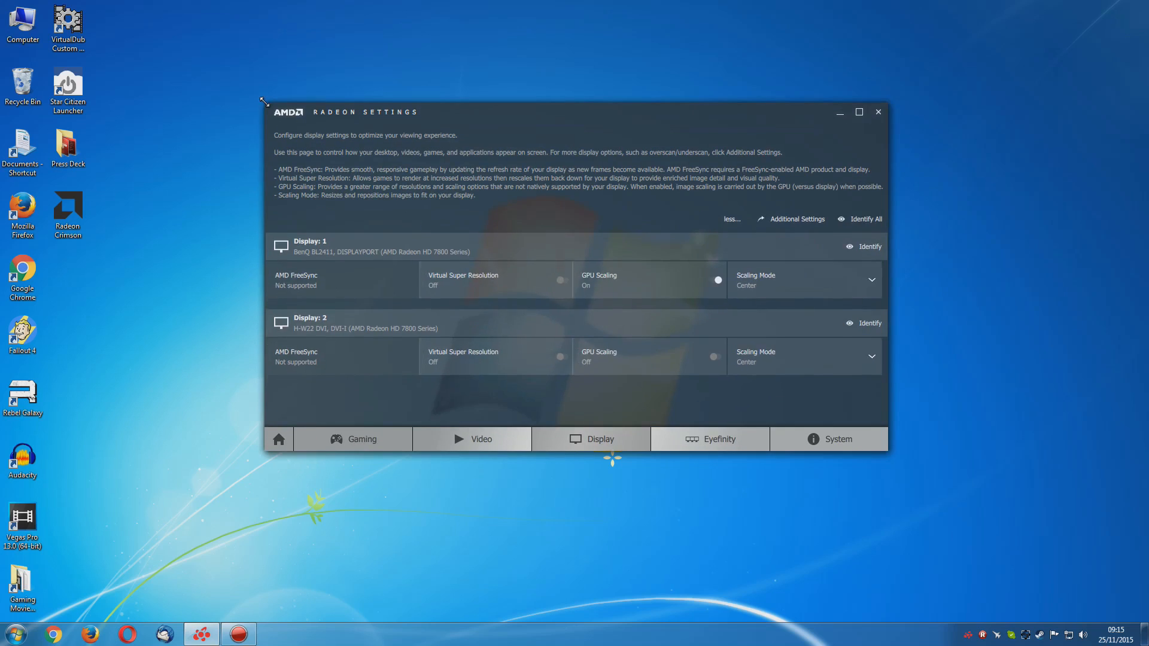
drag(523, 117, 561, 136)
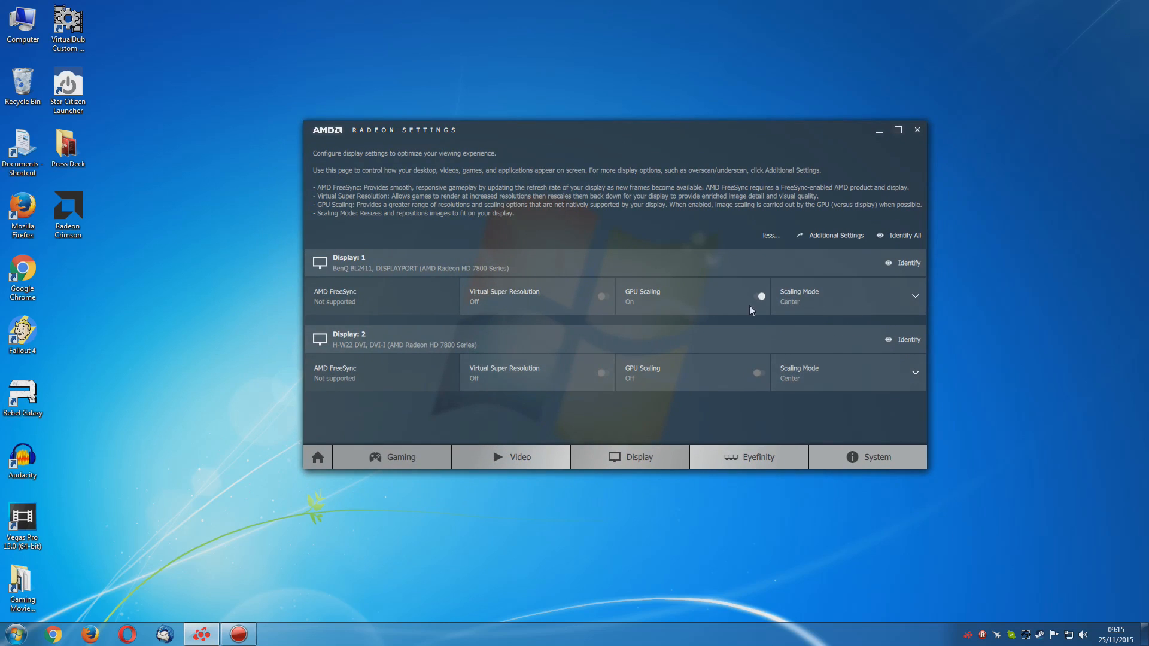
Open Radeon Additional Settings and arrange it side by side with the Radeon Settings window
click(841, 237)
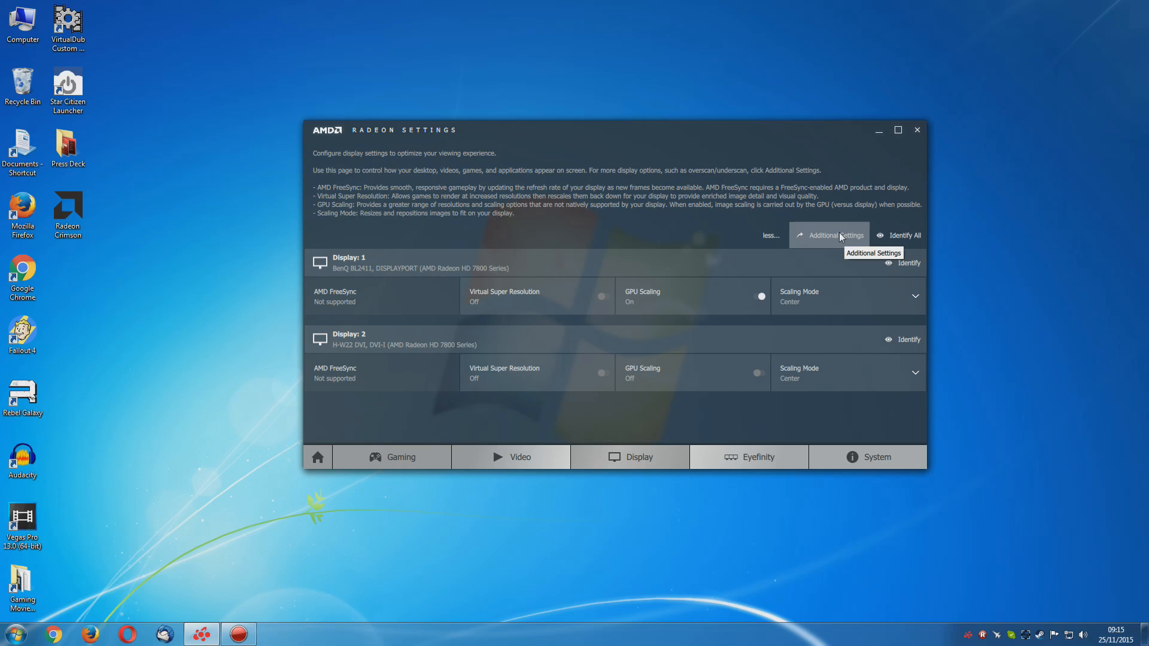
drag(467, 127, 586, 142)
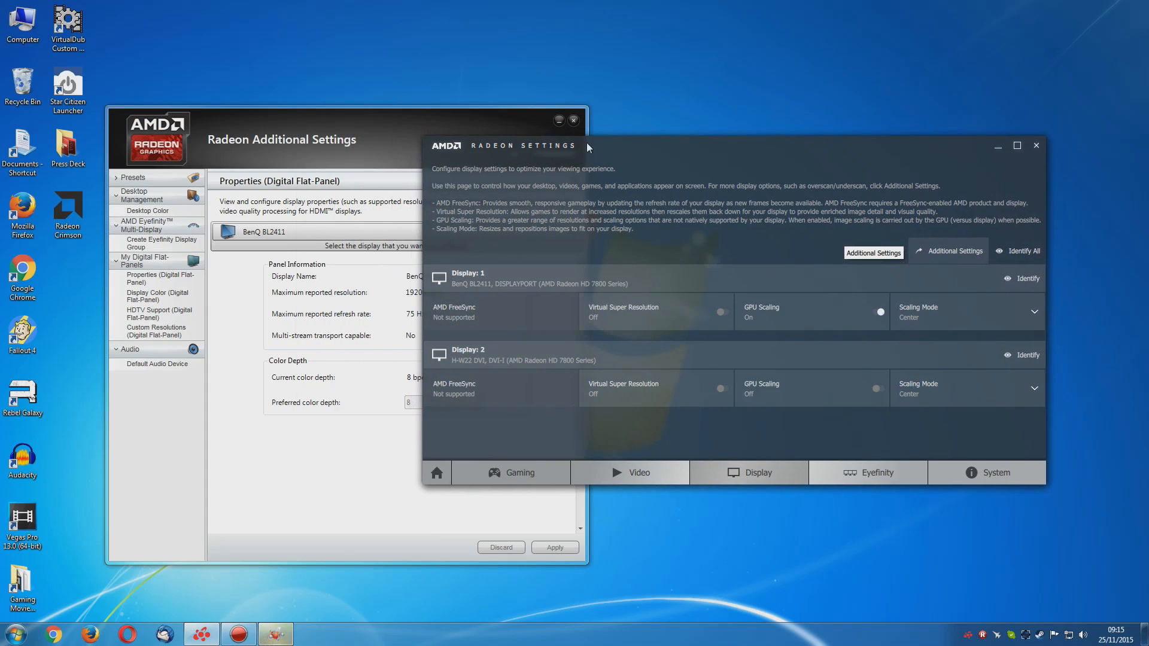
drag(321, 128, 260, 77)
drag(685, 143, 704, 114)
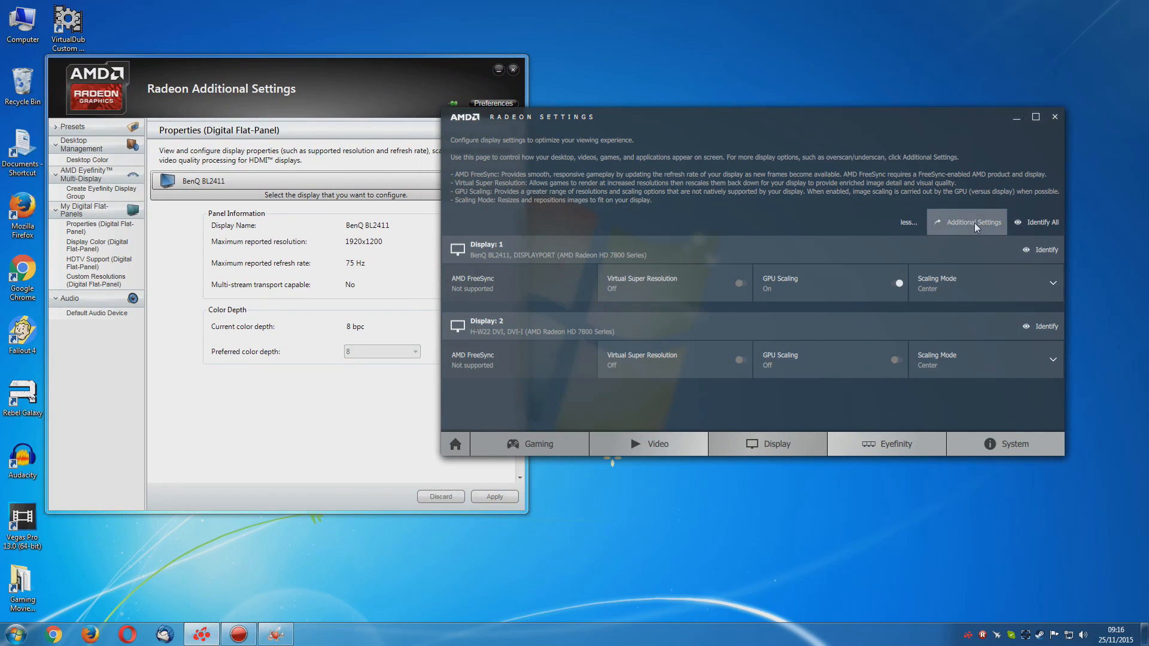
Bring Radeon Additional Settings back to the front and reposition it beside the Radeon Settings window
click(974, 222)
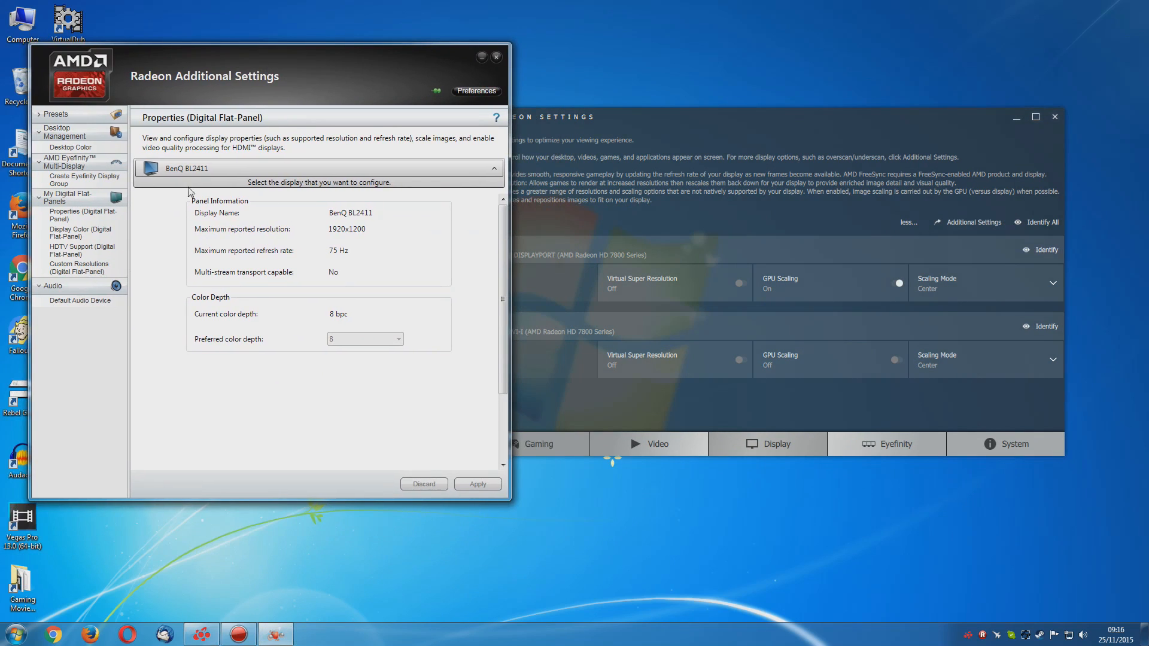
click(731, 134)
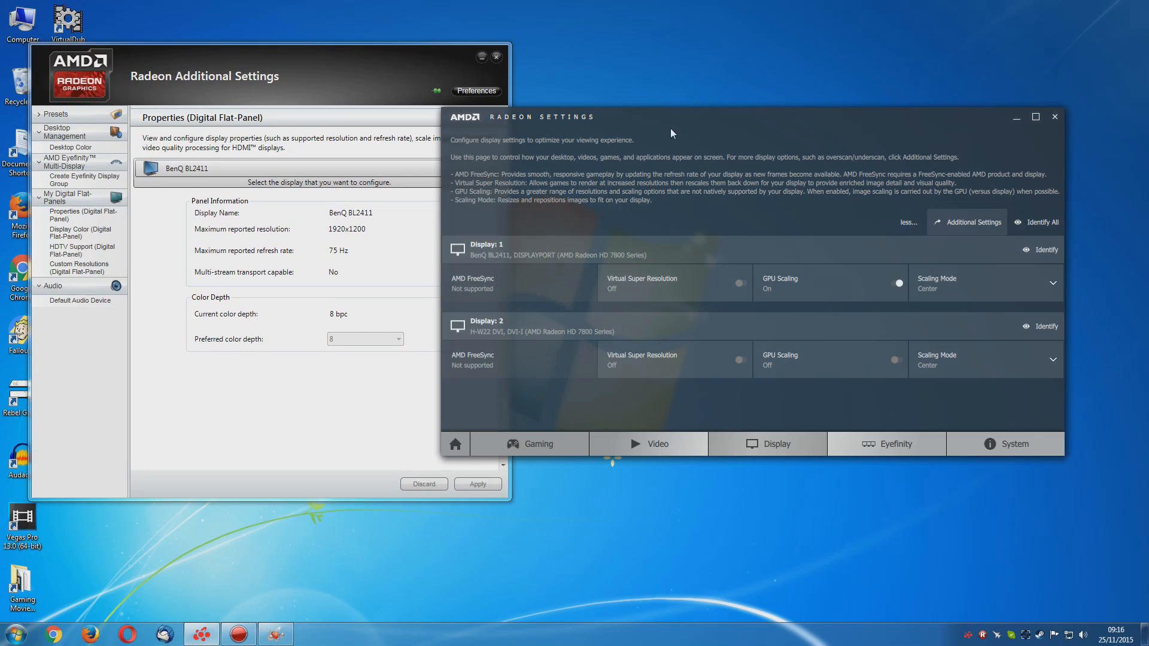
drag(696, 128, 713, 118)
click(274, 74)
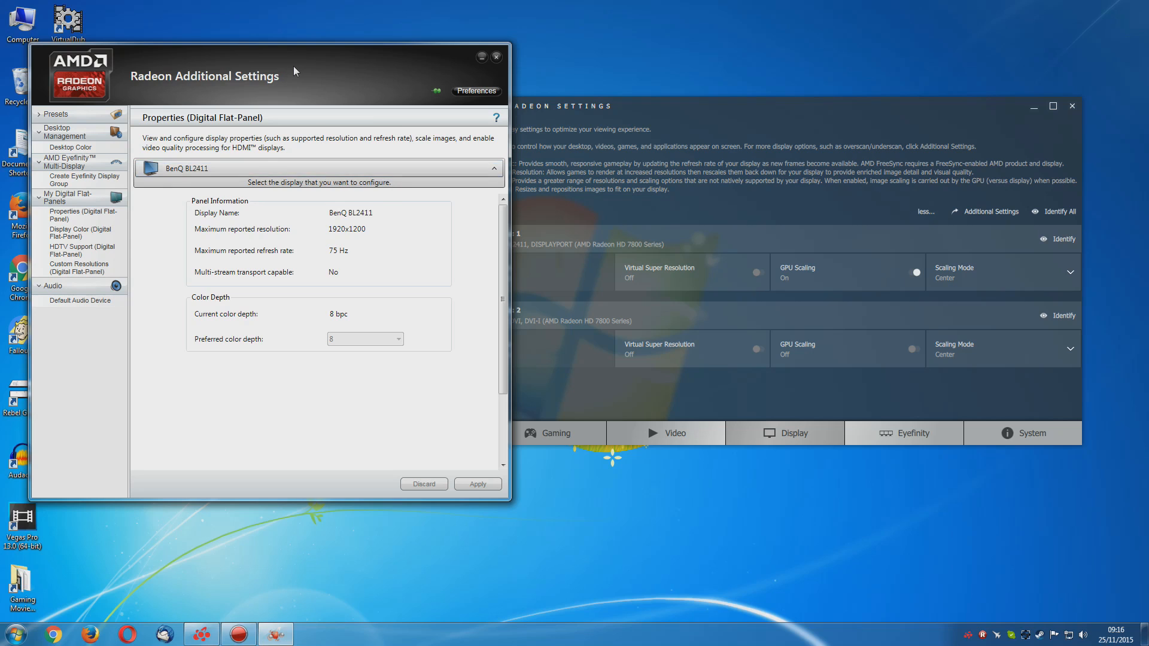
drag(294, 71, 320, 86)
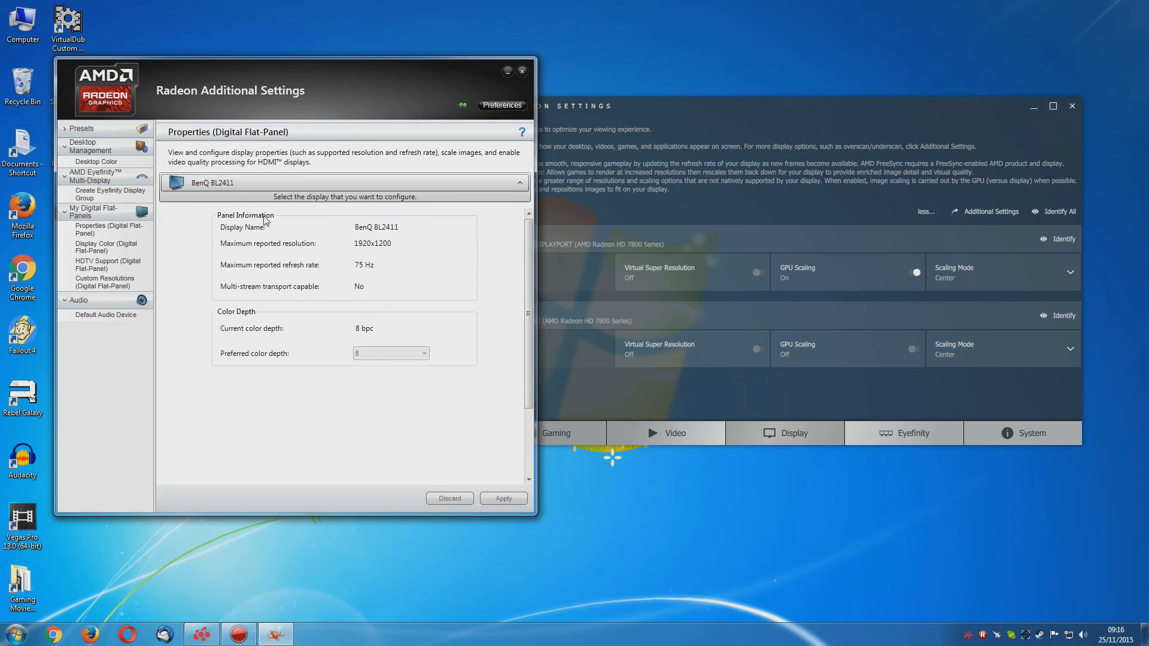
mouse_move(236, 94)
mouse_down()
mouse_move(275, 110)
mouse_move(234, 93)
mouse_up()
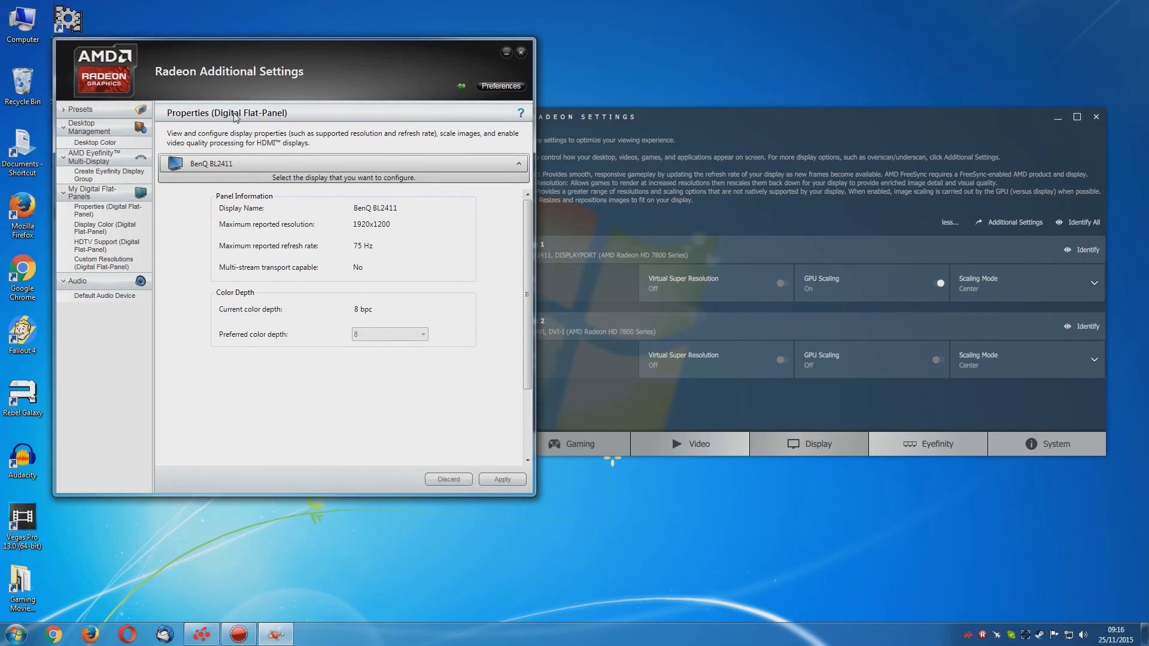
Add a preset named "1080p + Side", expanding its Application section but leaving application launch disabled, and save it
click(64, 110)
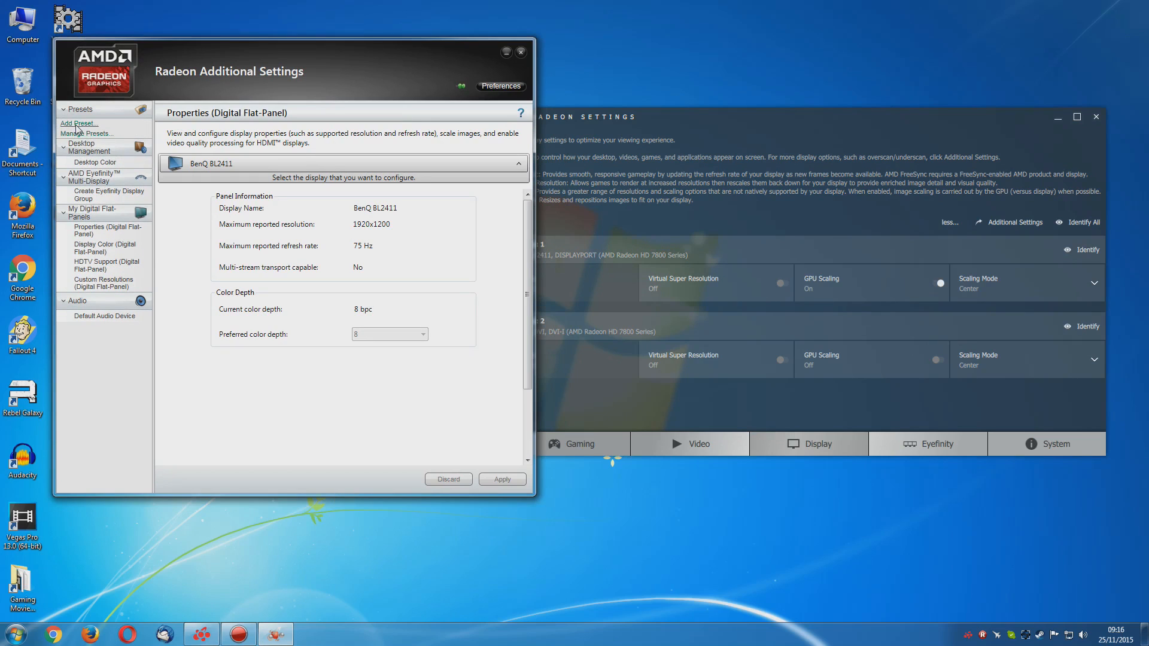
click(76, 124)
click(265, 364)
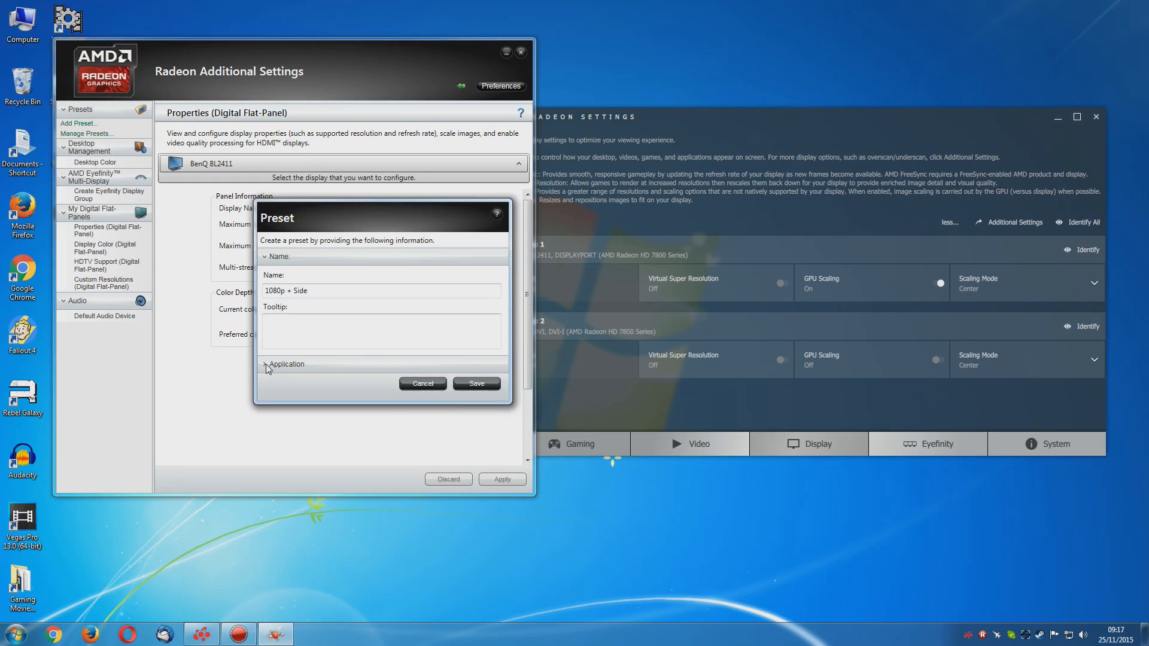
click(267, 366)
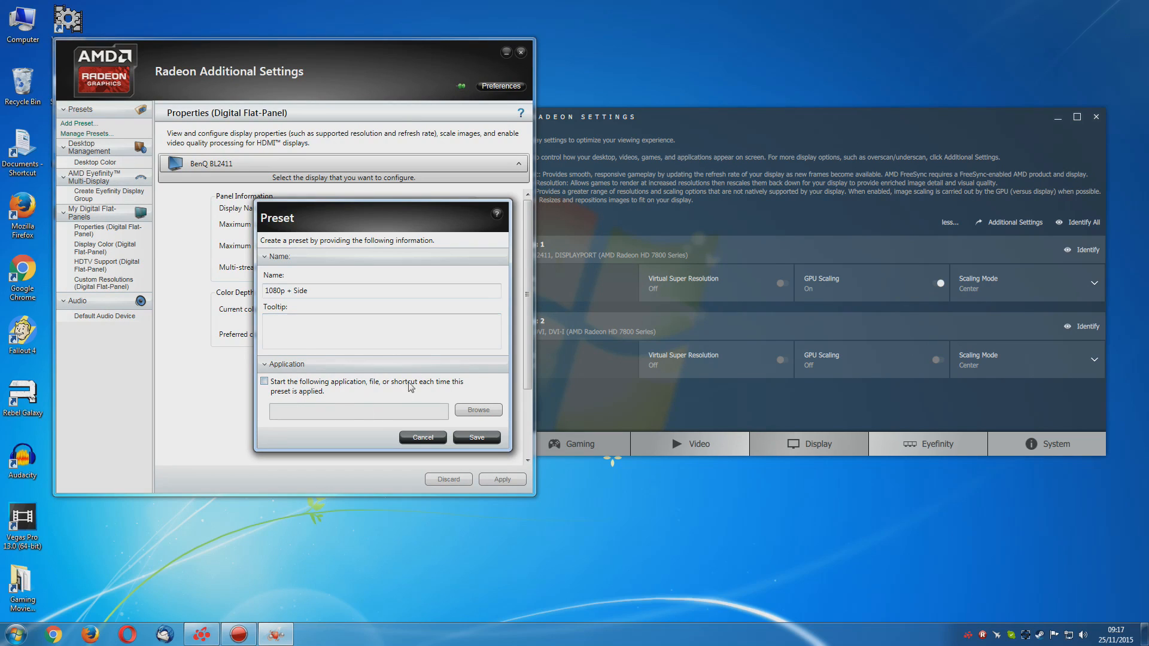
drag(350, 219, 329, 181)
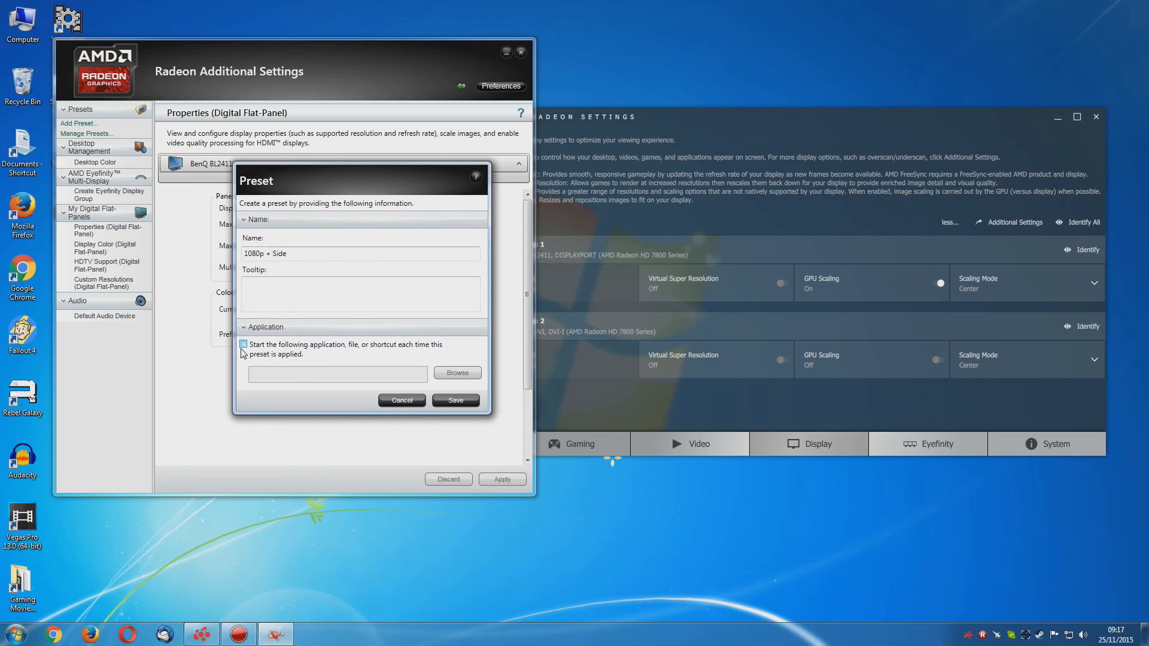
click(439, 398)
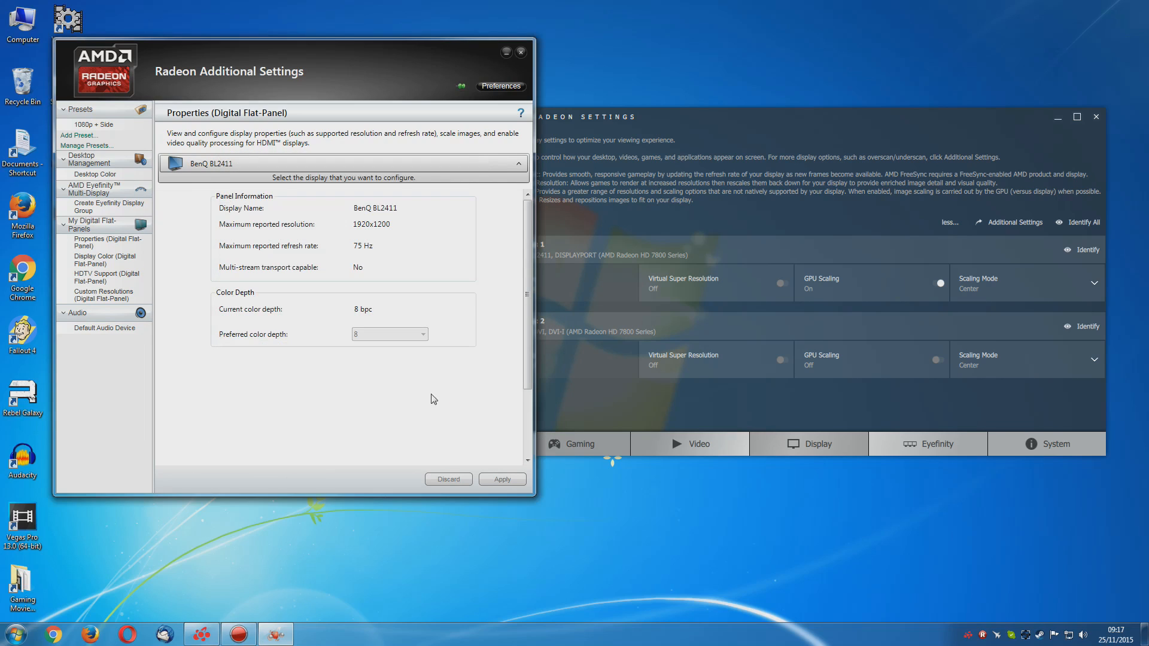
Check the Graphics Profile and Video Profile choices offered by Radeon Settings in the system tray
right_click(967, 634)
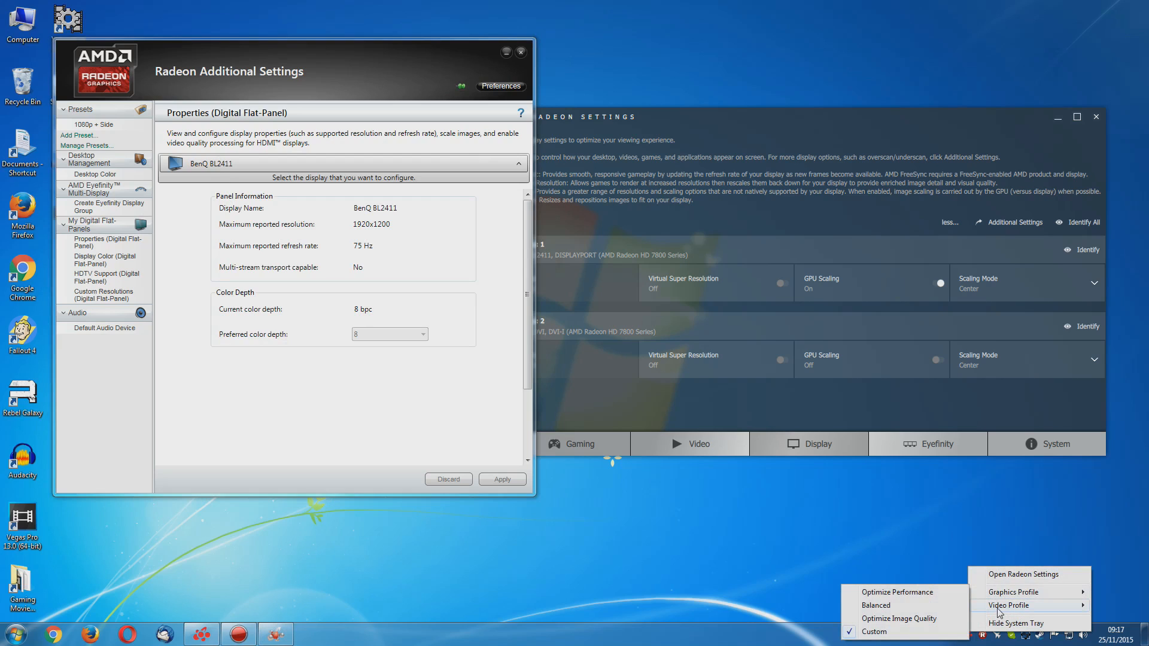
mouse_move(998, 610)
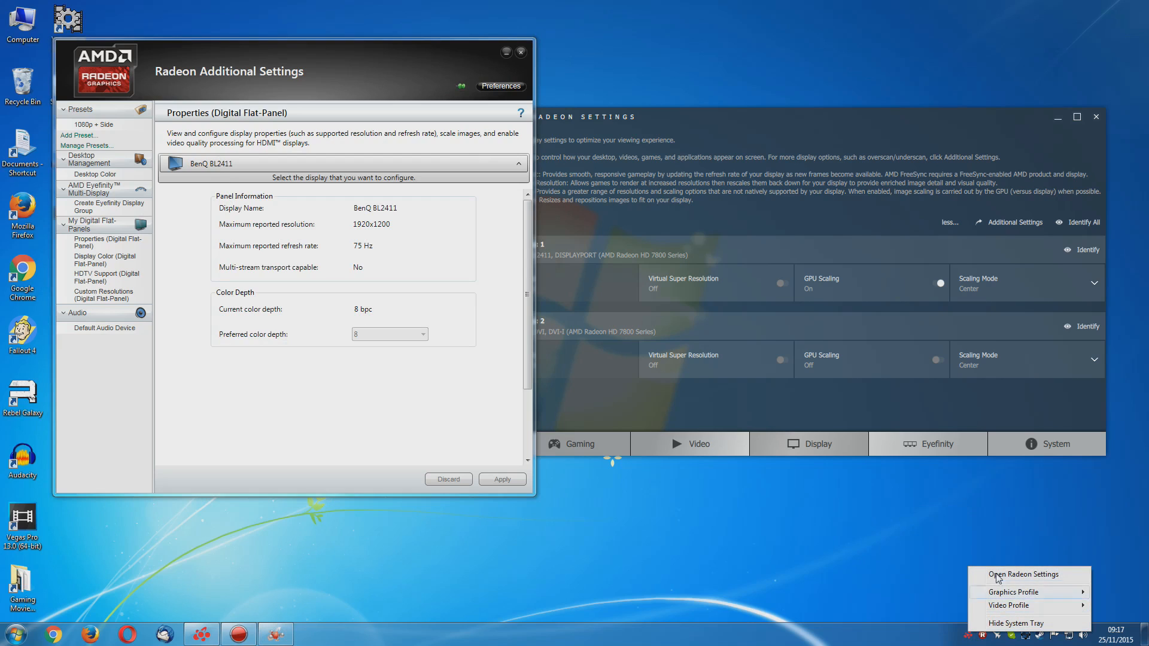
click(715, 516)
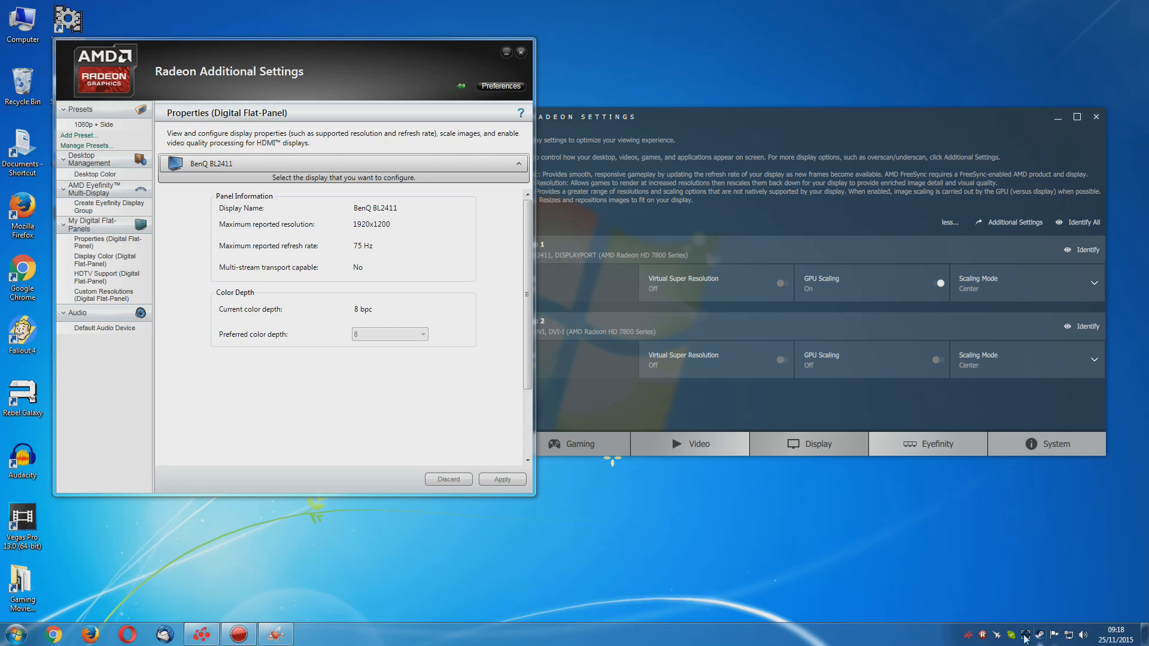
click(712, 138)
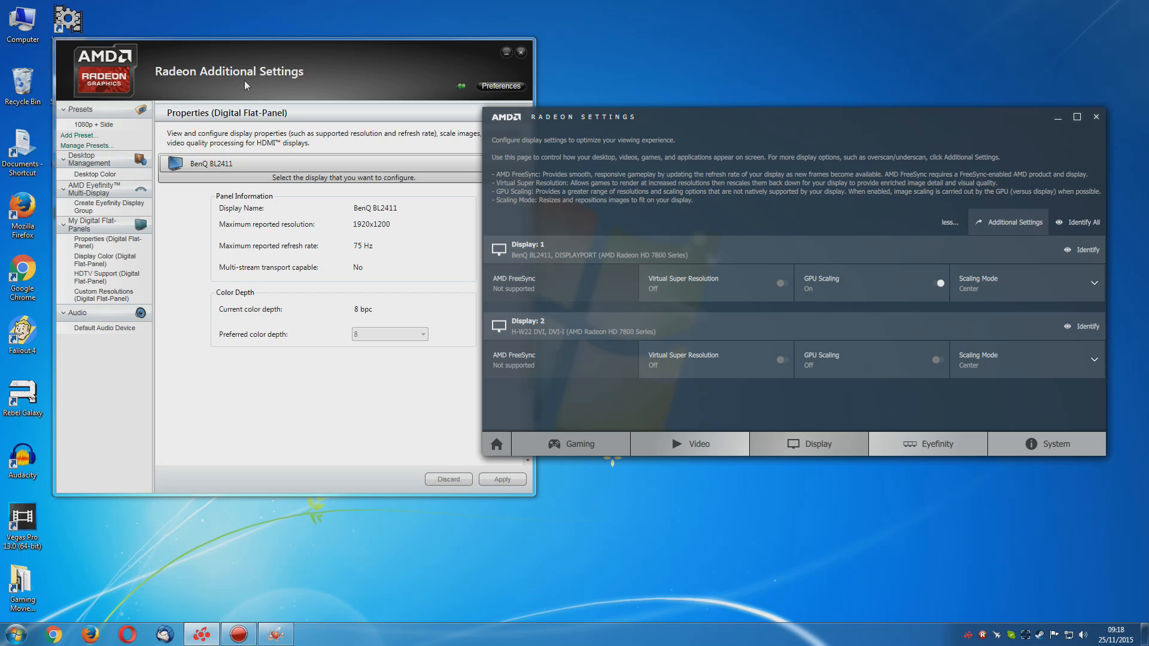
mouse_move(246, 86)
mouse_down()
mouse_move(462, 103)
mouse_move(238, 76)
mouse_up()
click(81, 165)
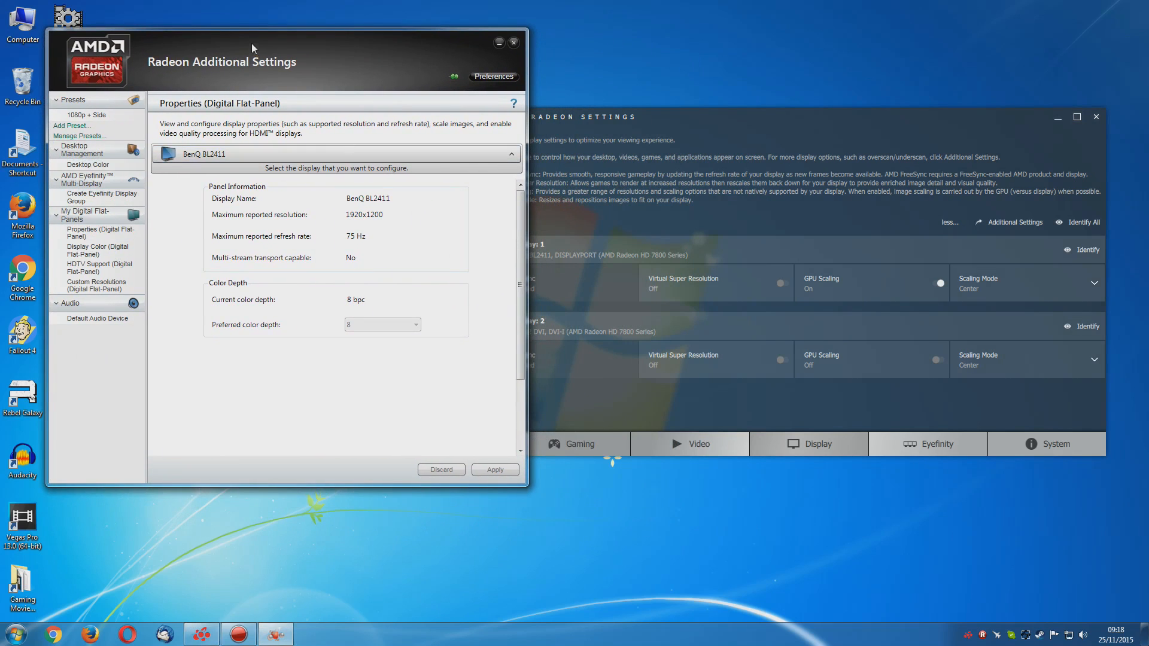
mouse_move(251, 47)
mouse_down()
mouse_move(421, 117)
mouse_move(266, 55)
mouse_up()
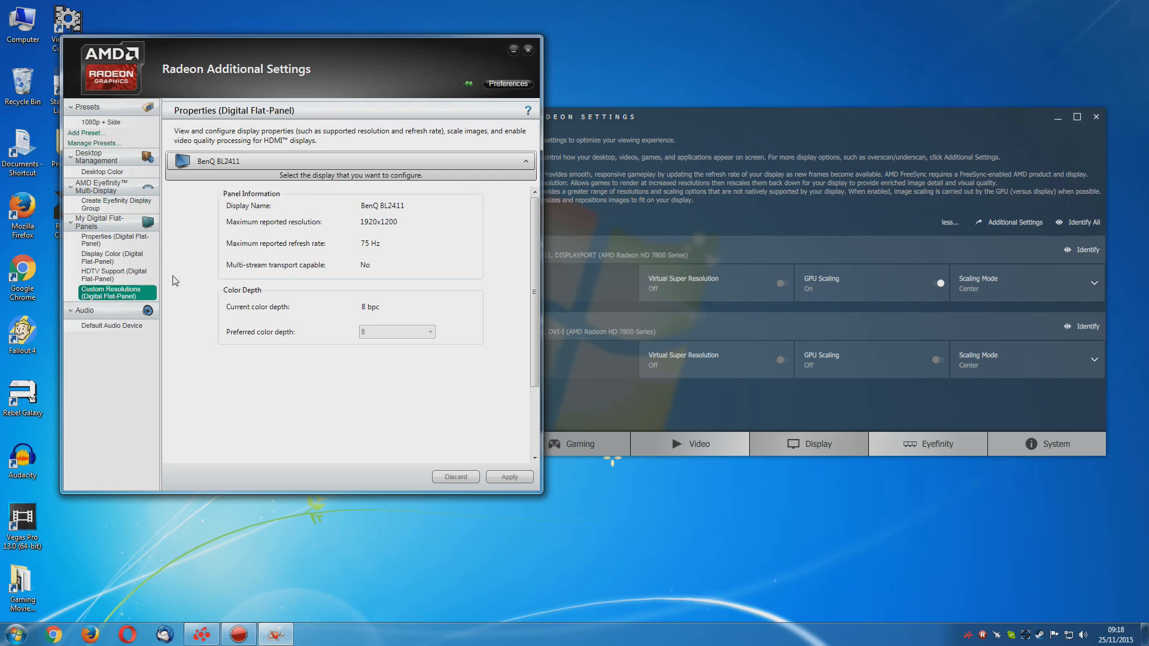
Open the Custom Resolutions page for the BenQ BL2411, accept its license agreement and review the timing settings
click(116, 297)
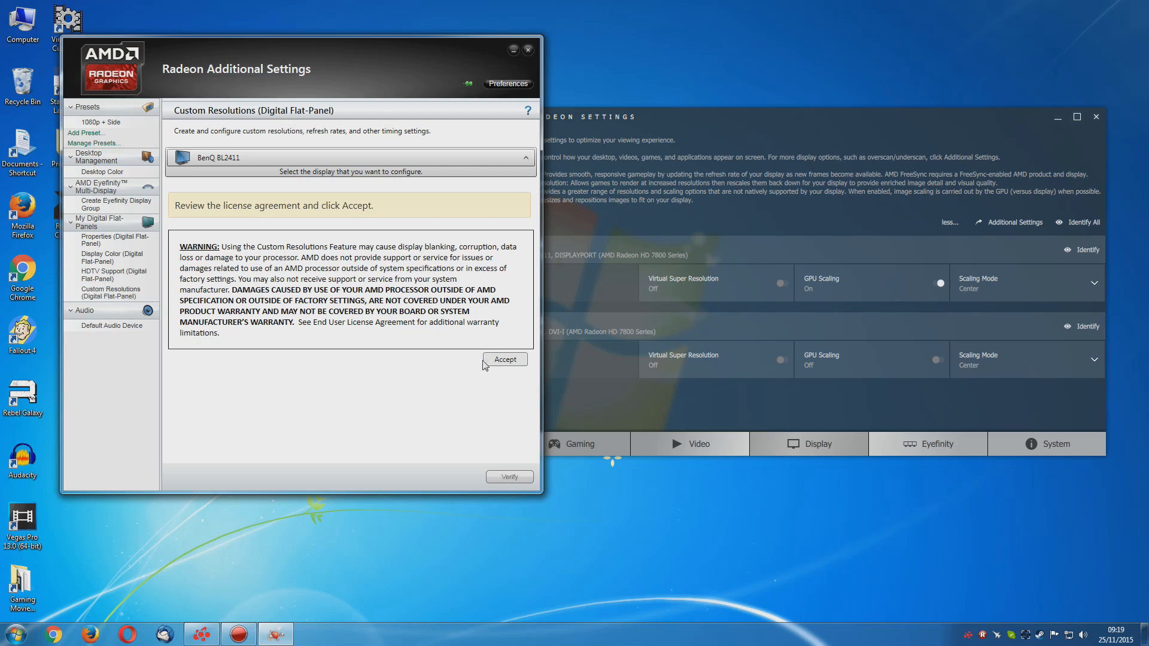
click(505, 359)
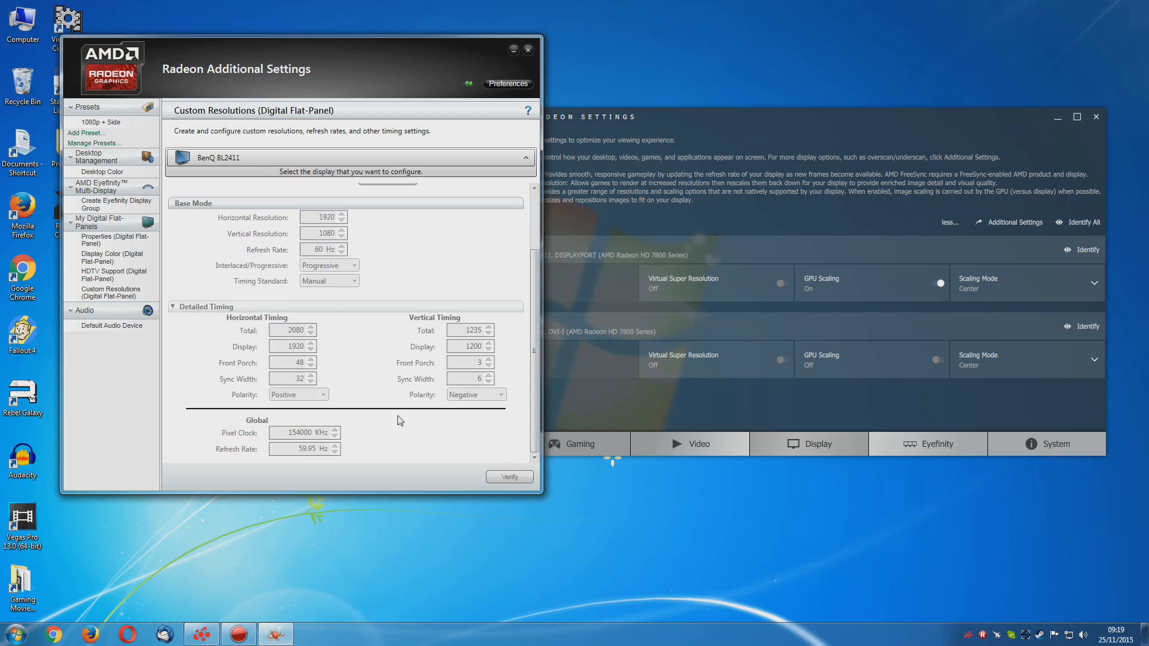
scroll(536, 288, down, 3)
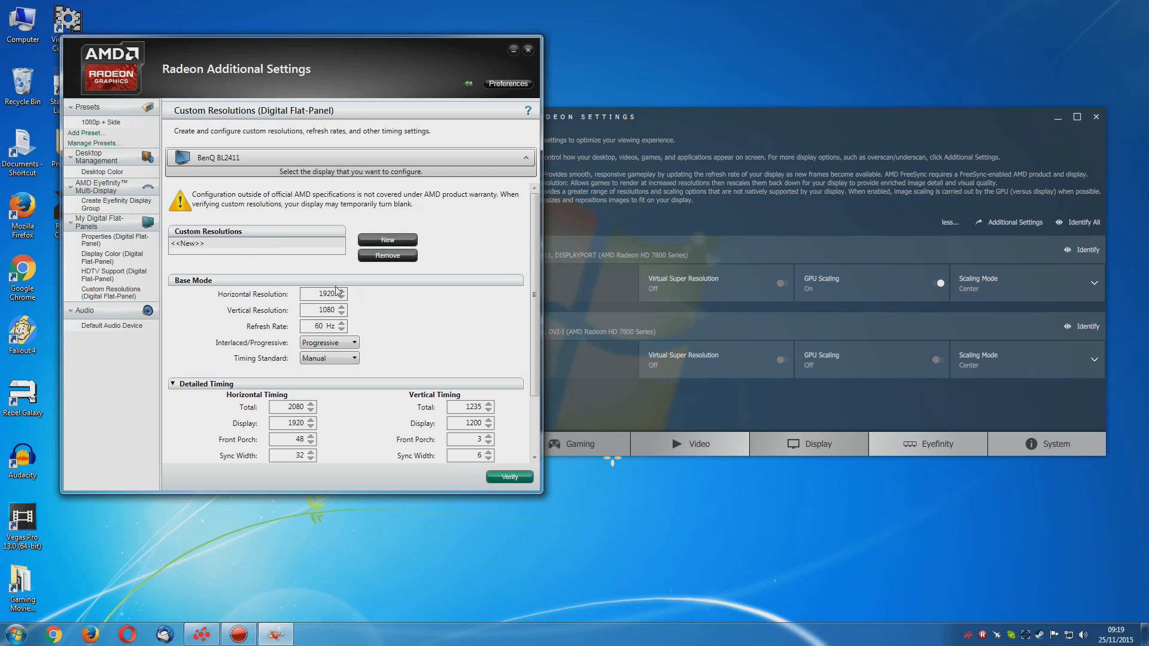
Create a custom resolution of 1920 x 1200 at 60 Hz, progressive with CVT timing, verify it and apply it
scroll(512, 317, down, 3)
scroll(454, 315, up, 3)
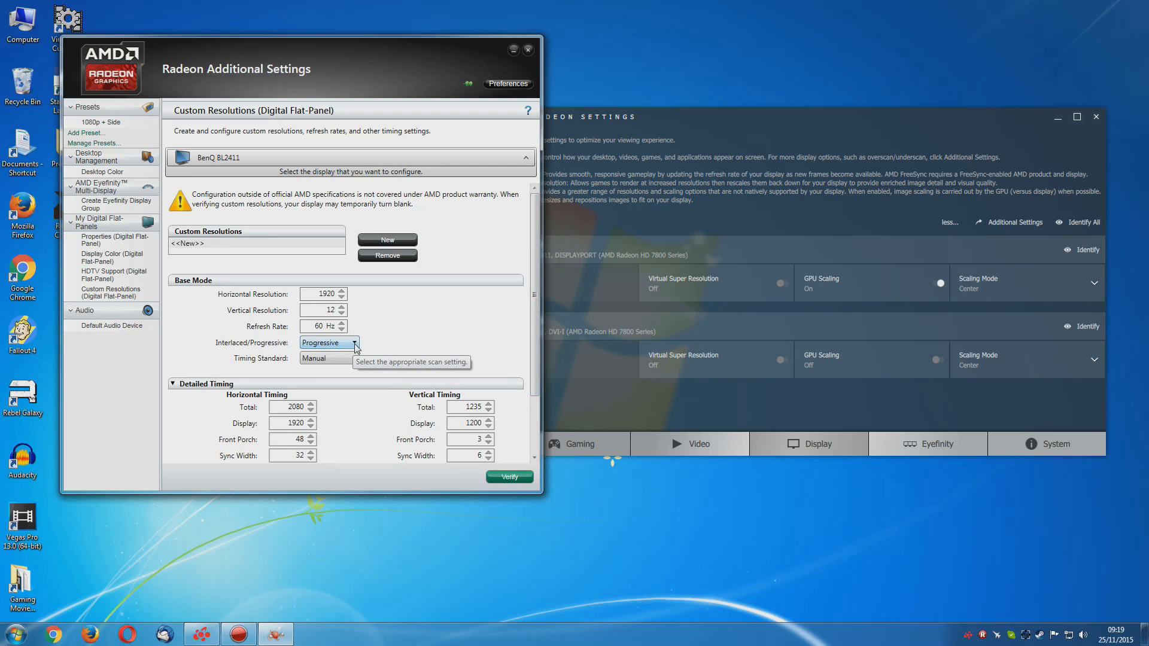
text(00)
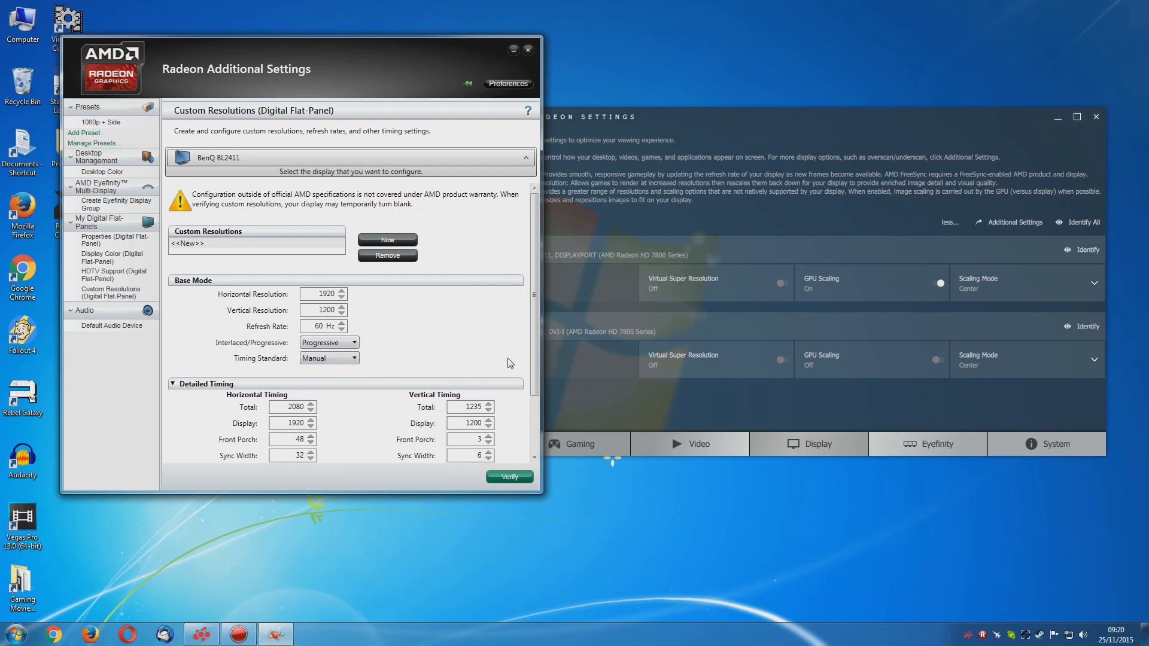
scroll(509, 388, down, 1)
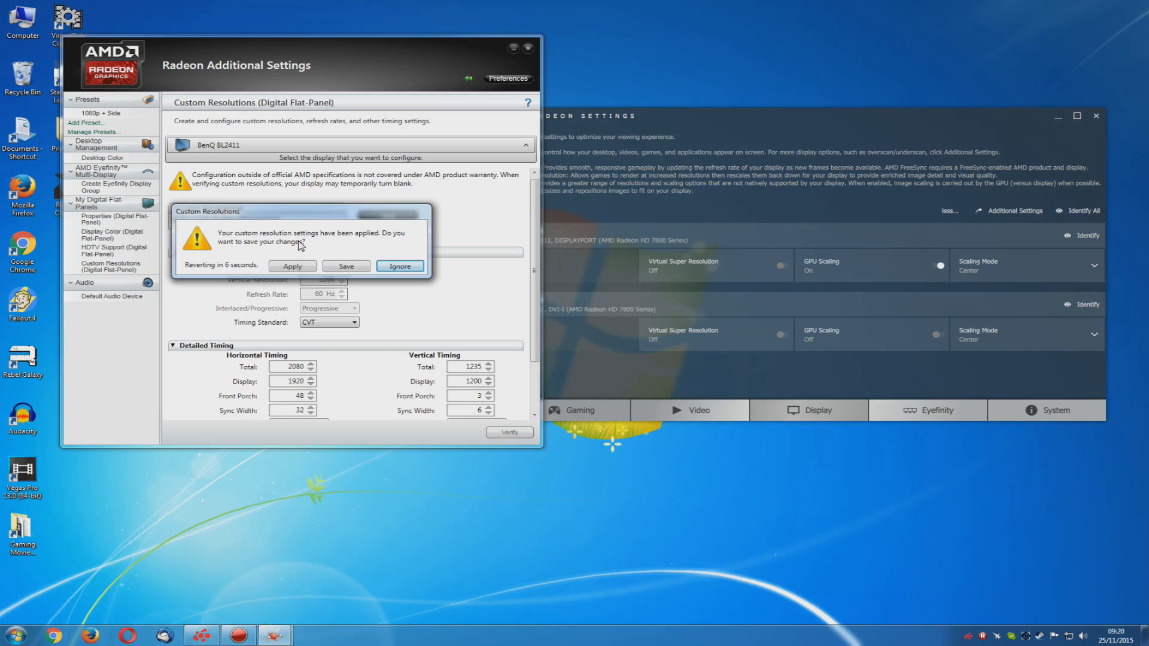
click(293, 267)
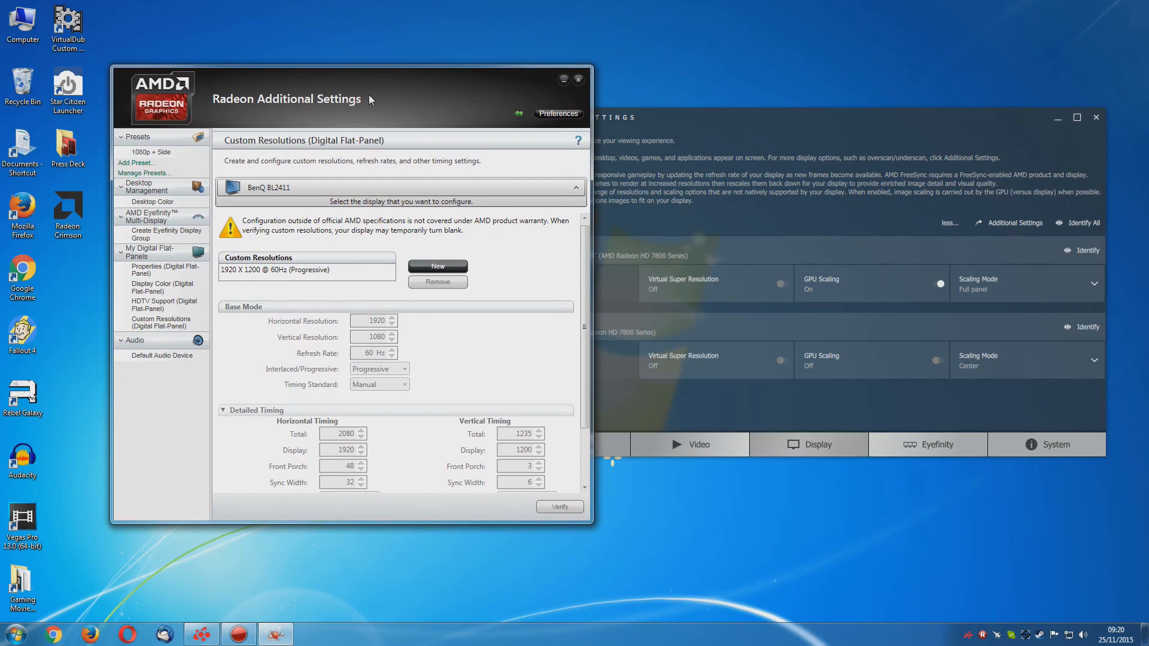
Inspect the saved 1920 x 1200 custom resolution and close Radeon Additional Settings
click(258, 271)
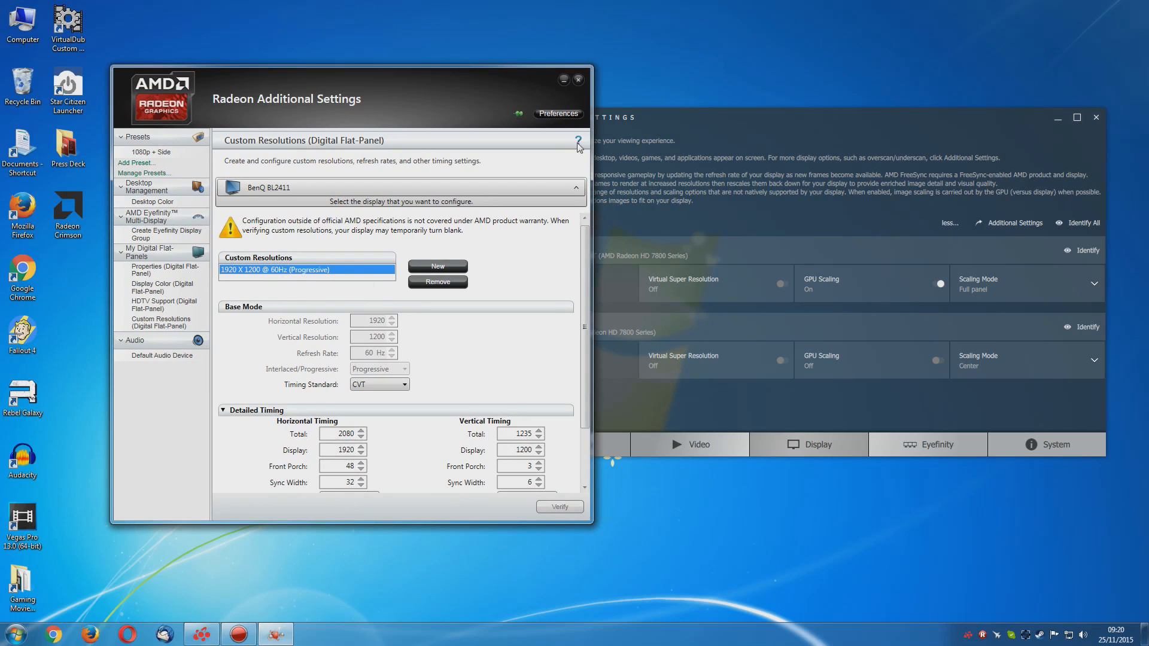
drag(341, 101, 294, 95)
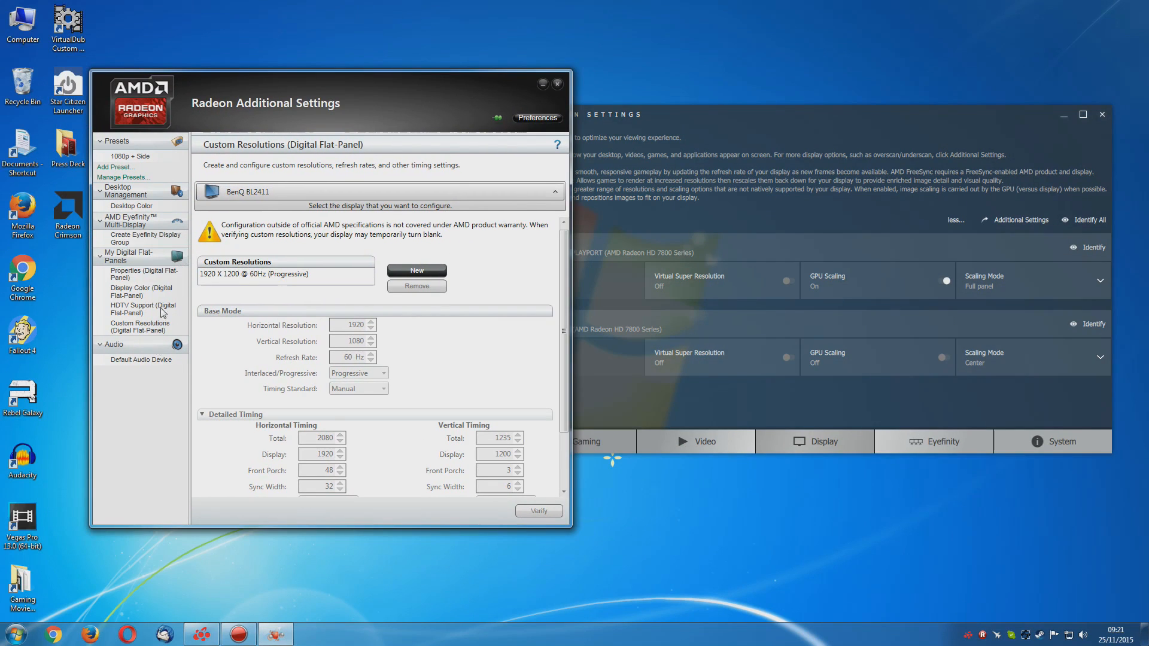
drag(565, 375, 542, 305)
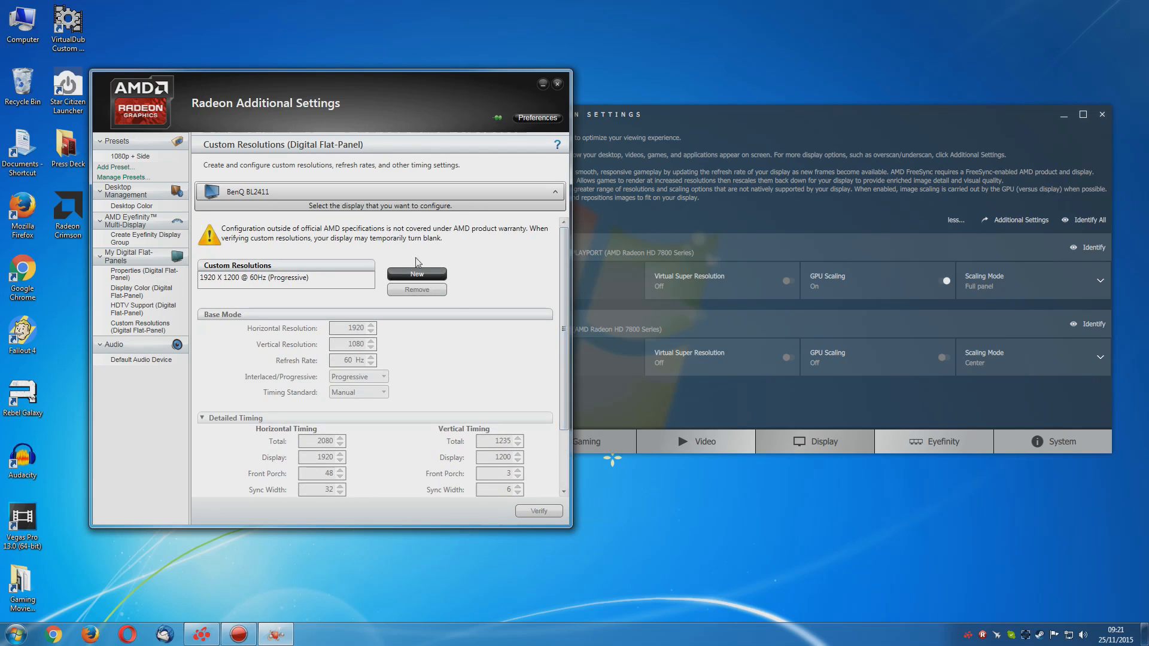
click(557, 84)
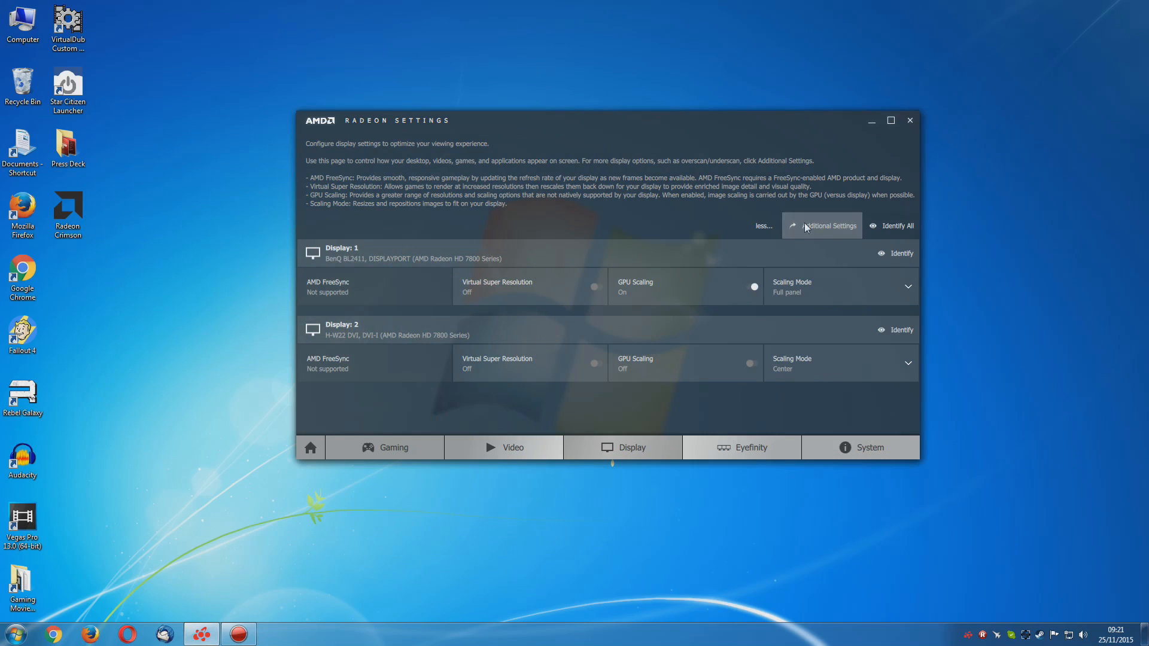
Reopen Radeon Additional Settings, examine displays 1 and 2 in the Properties page's display selector, and close the window
click(806, 227)
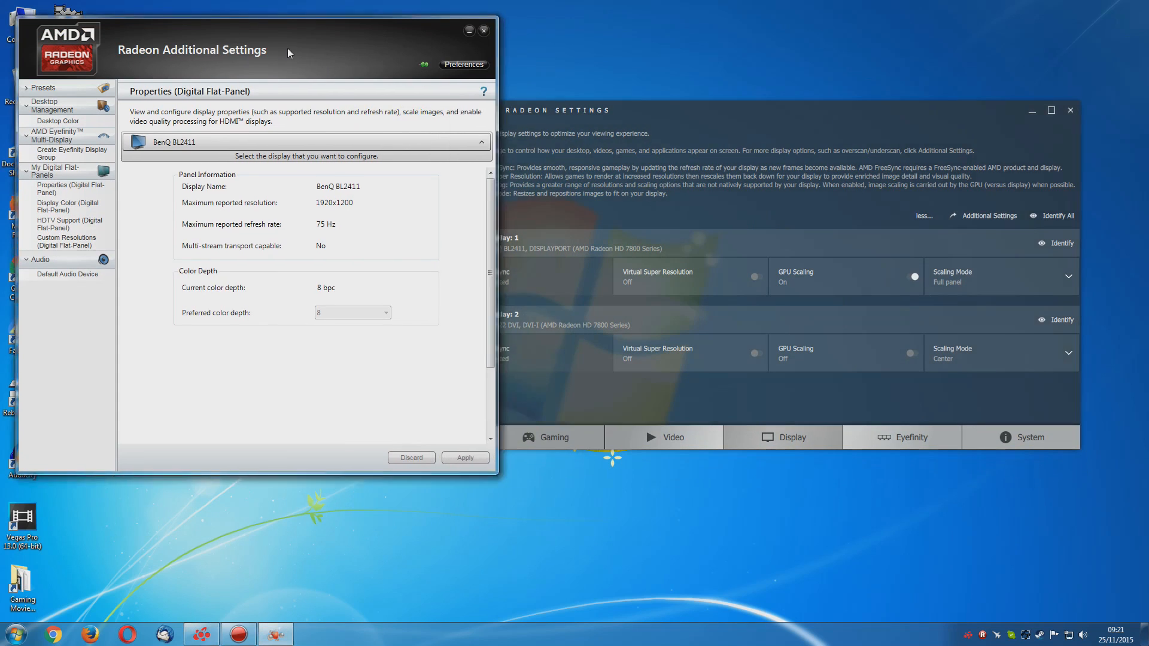
drag(287, 49, 344, 84)
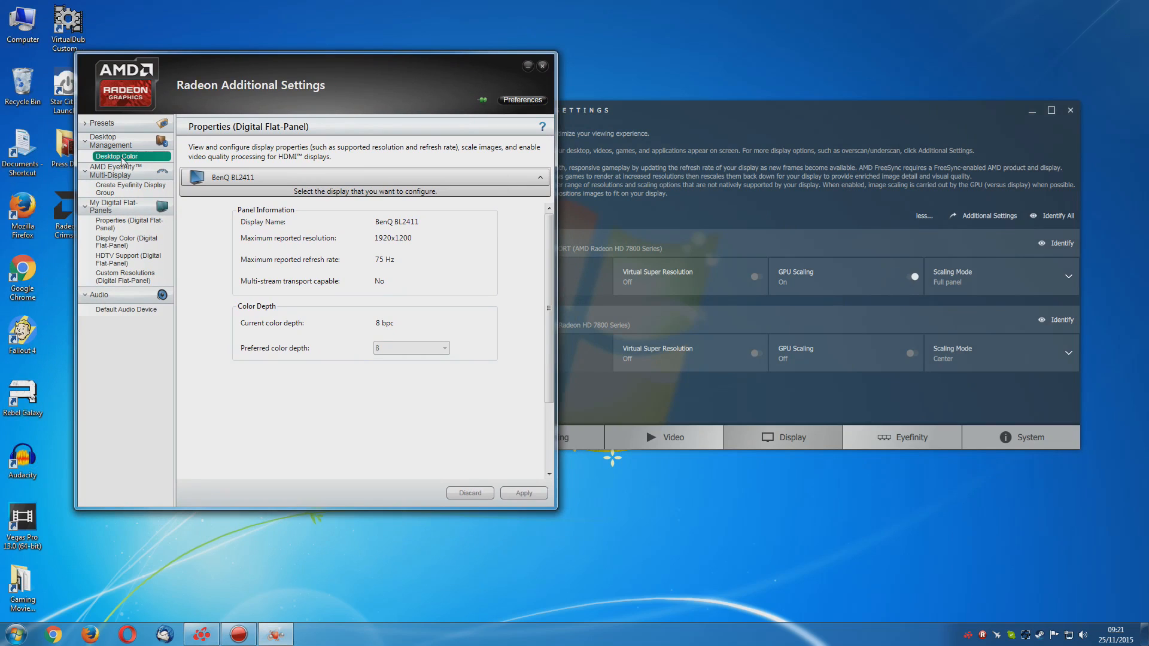
click(485, 187)
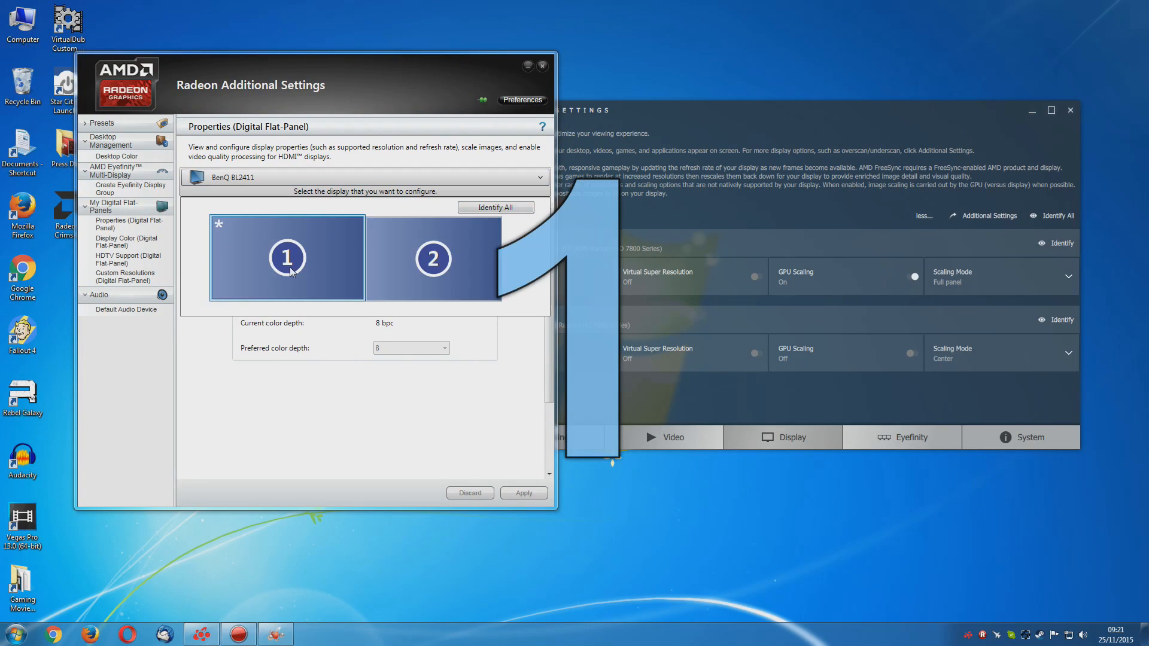
click(415, 267)
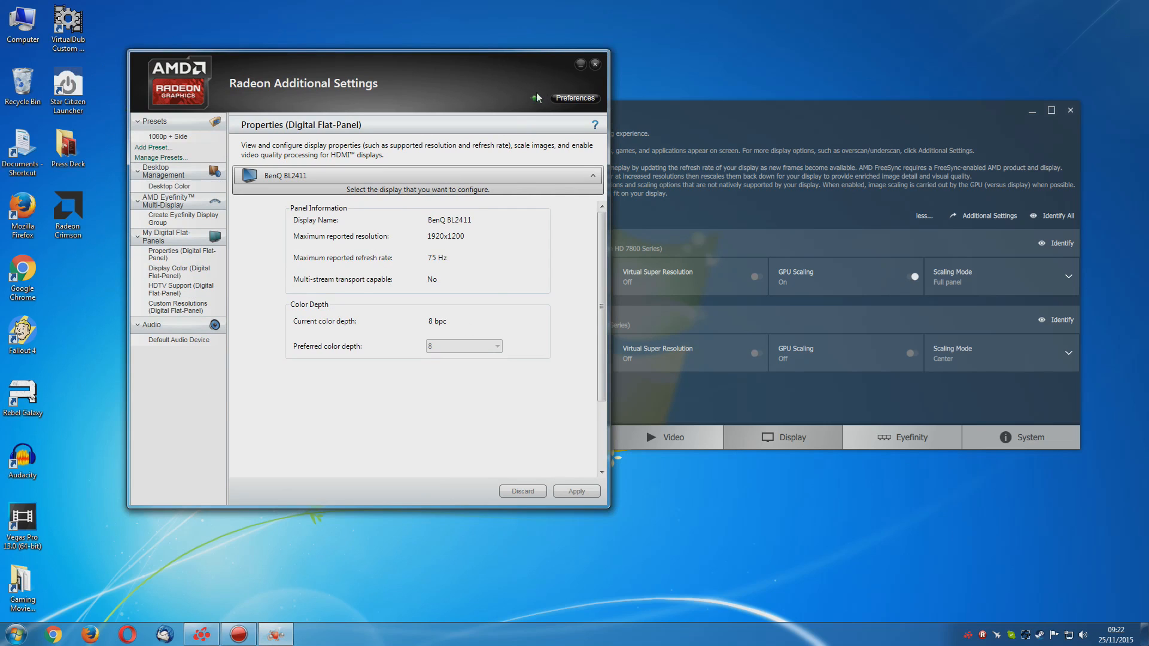
click(595, 64)
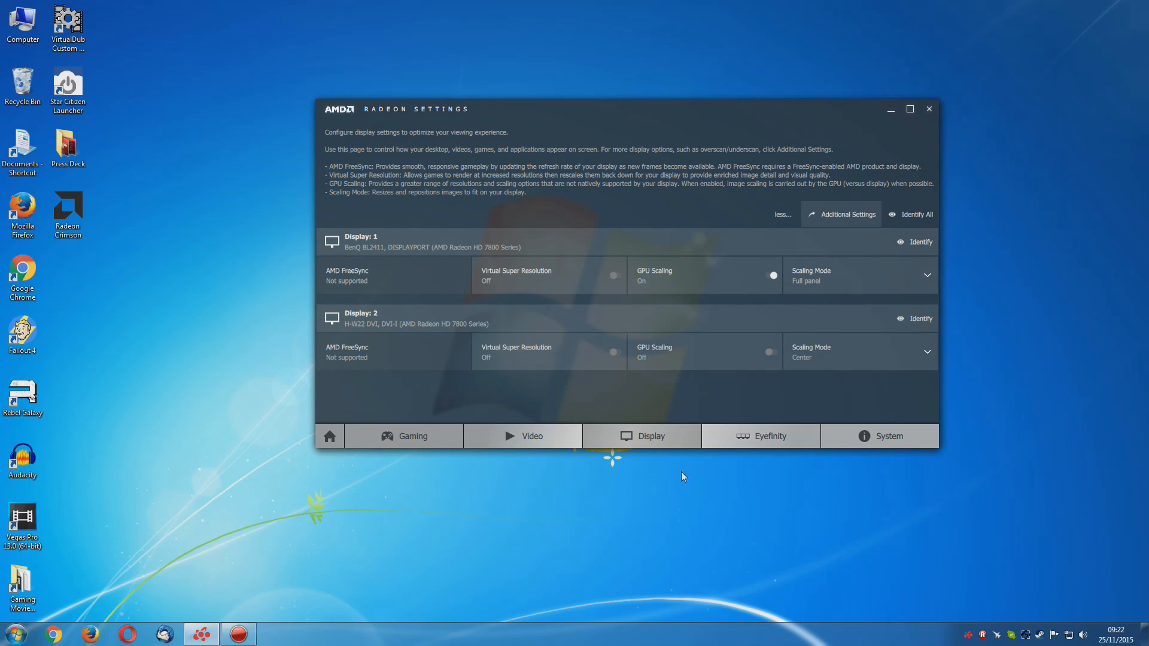
Open the Windows Screen Resolution settings and select display 2, the H-W22 DVI
right_click(505, 495)
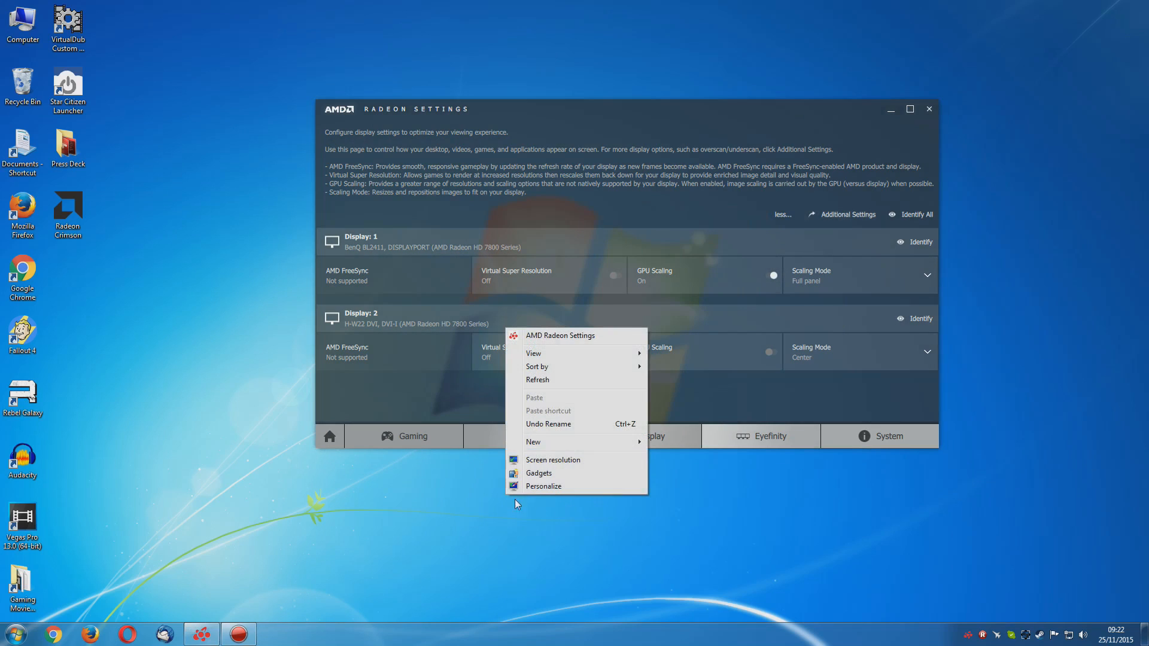
click(559, 459)
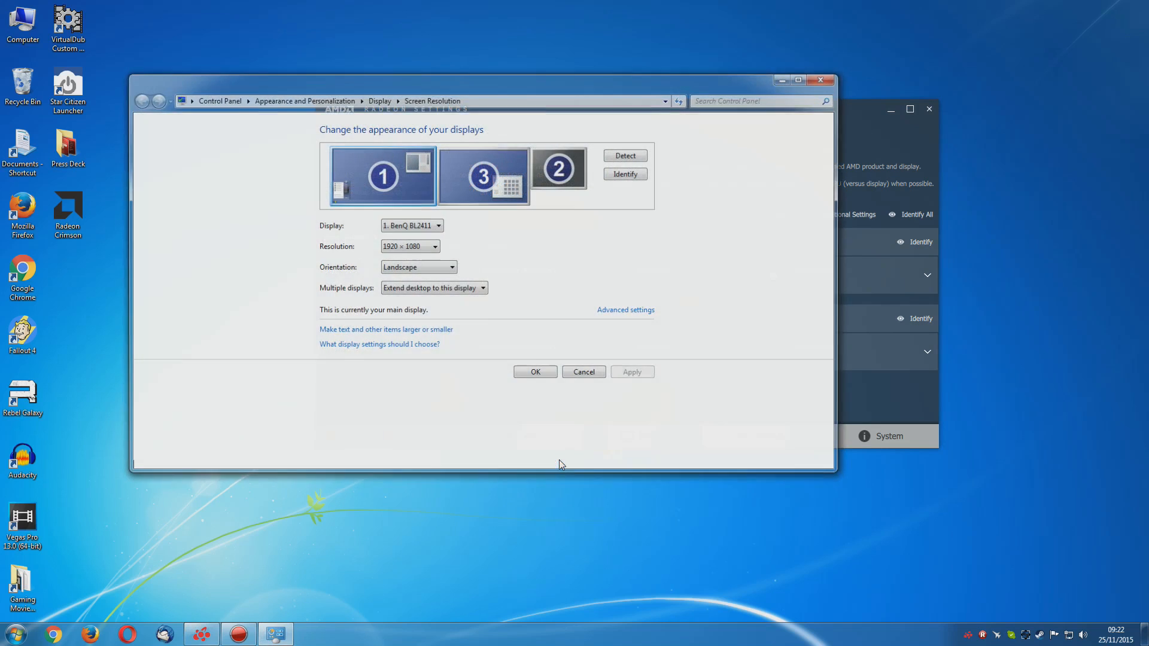
click(572, 171)
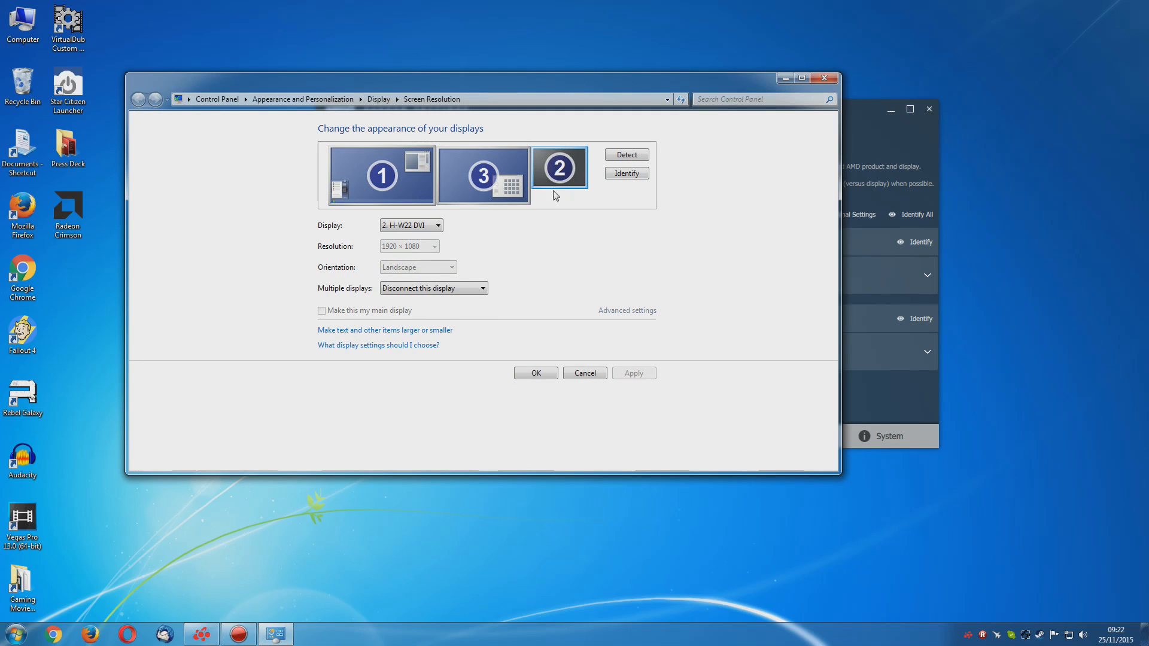
Extend the desktop to display 2, apply and keep the changed display settings, and close the Screen Resolution window
click(463, 287)
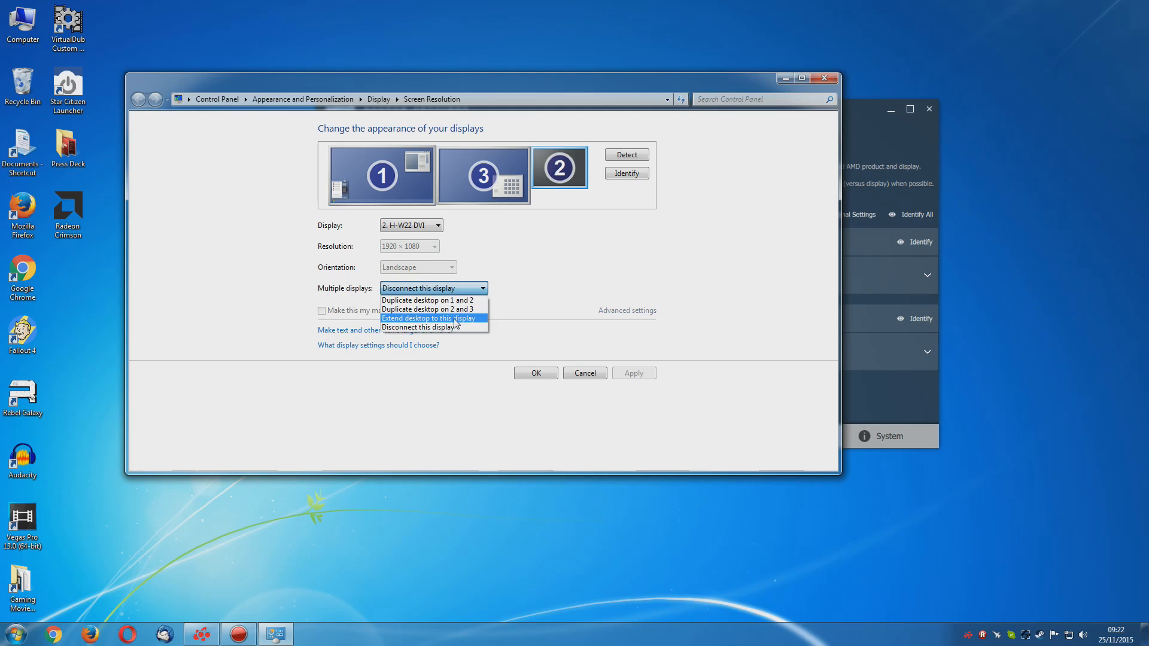
click(455, 319)
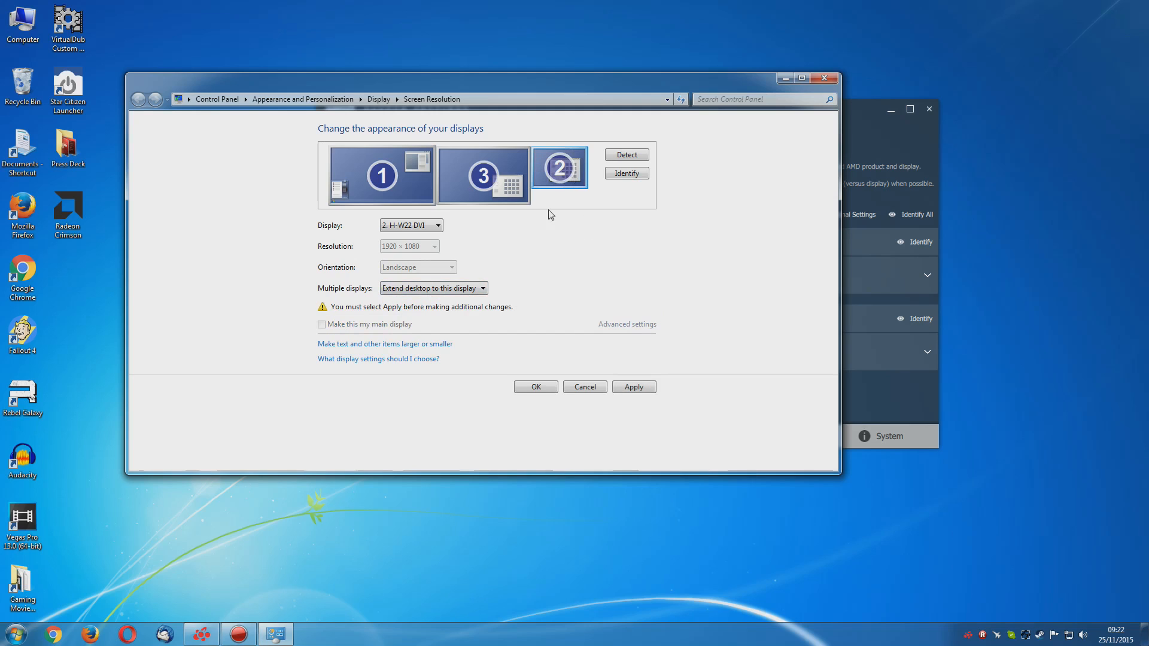
click(627, 388)
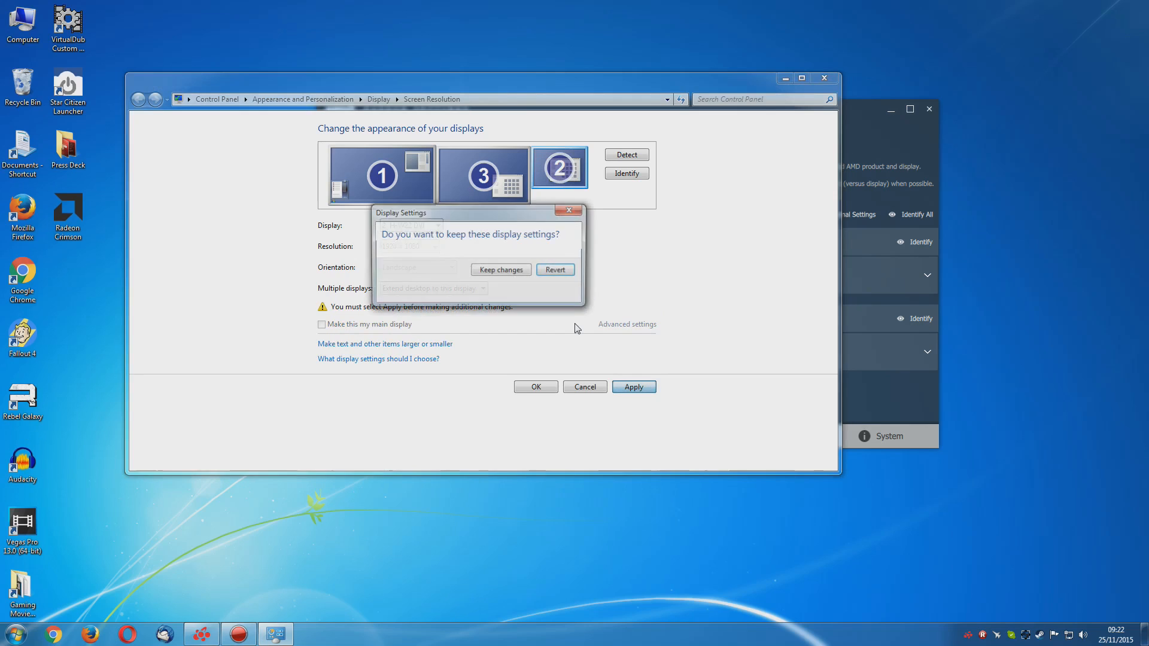
click(497, 269)
click(824, 84)
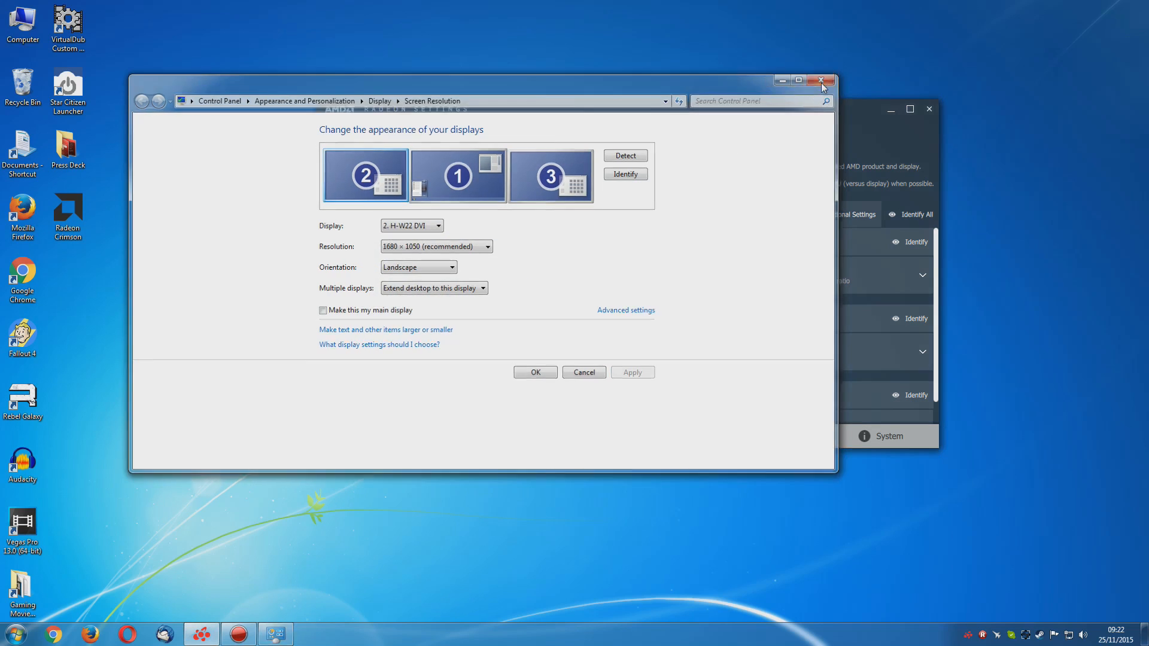
Reposition the Radeon Settings window and enlarge it to fit the settings of all three displays
drag(679, 116, 656, 96)
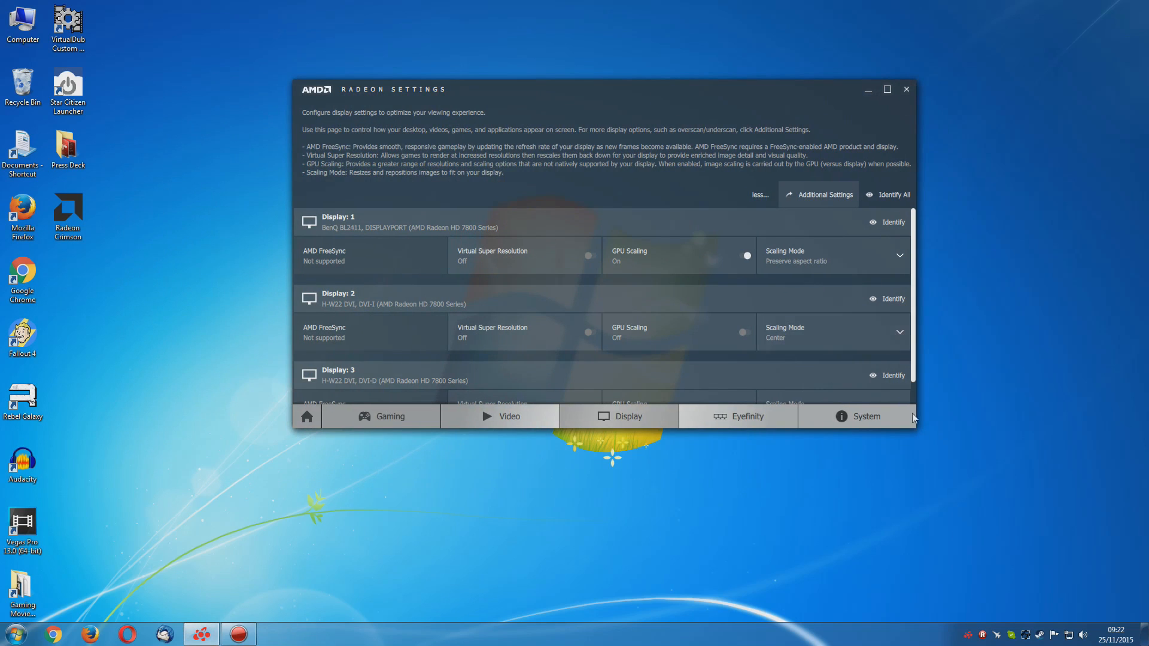
drag(912, 425, 997, 466)
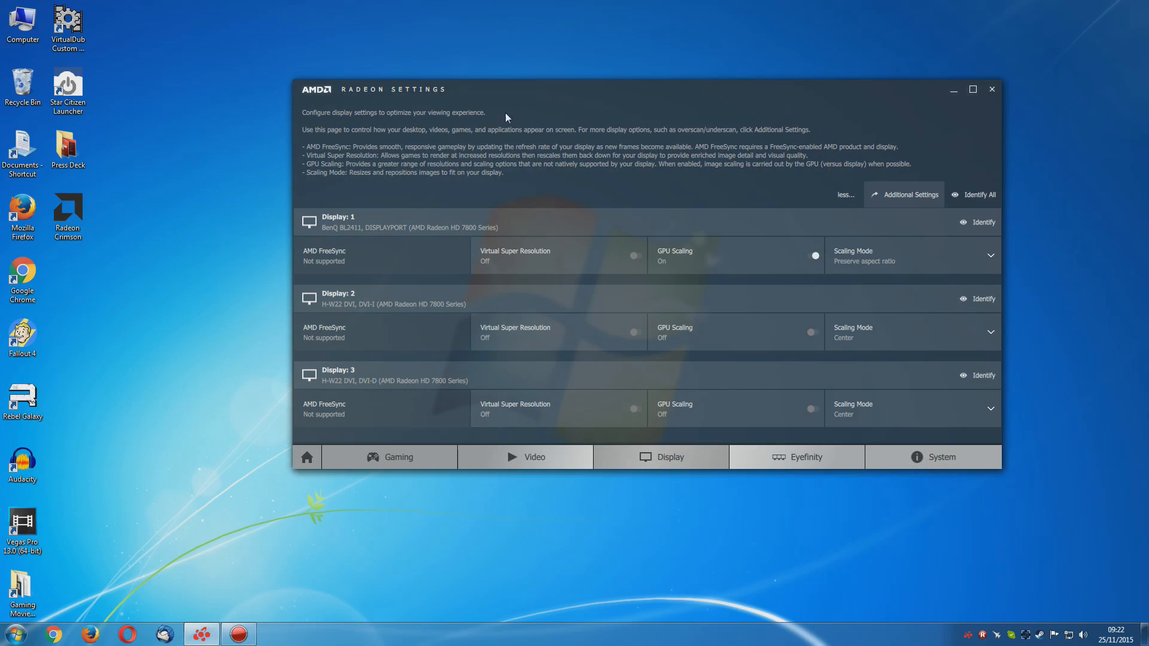
drag(588, 111, 529, 111)
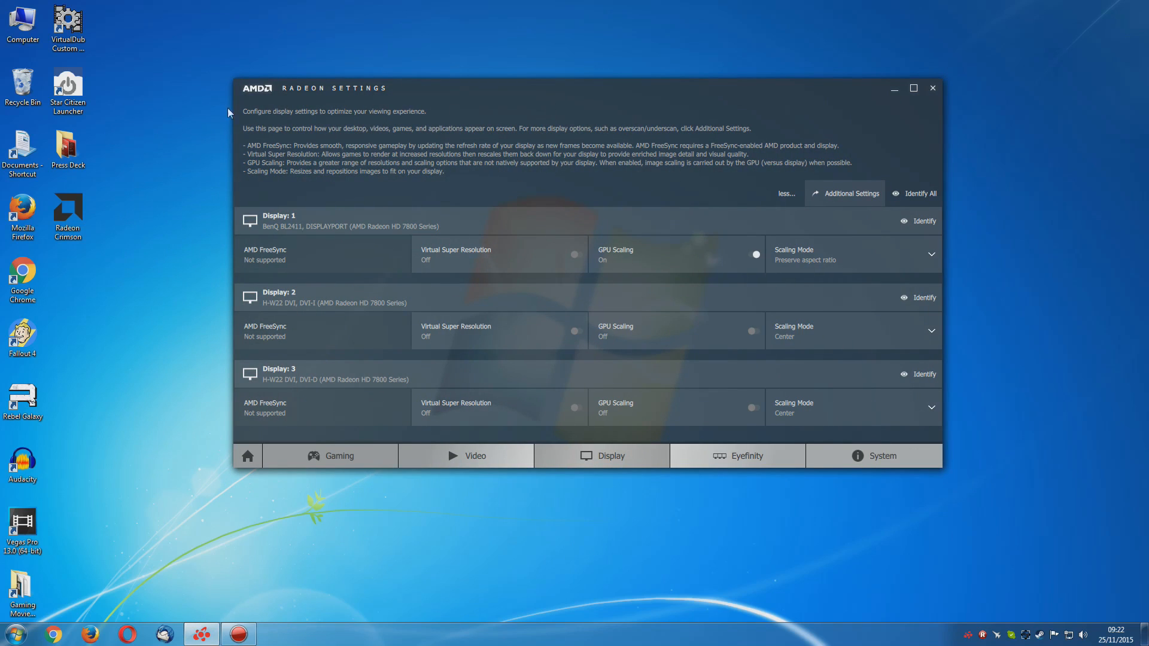
drag(453, 92, 412, 112)
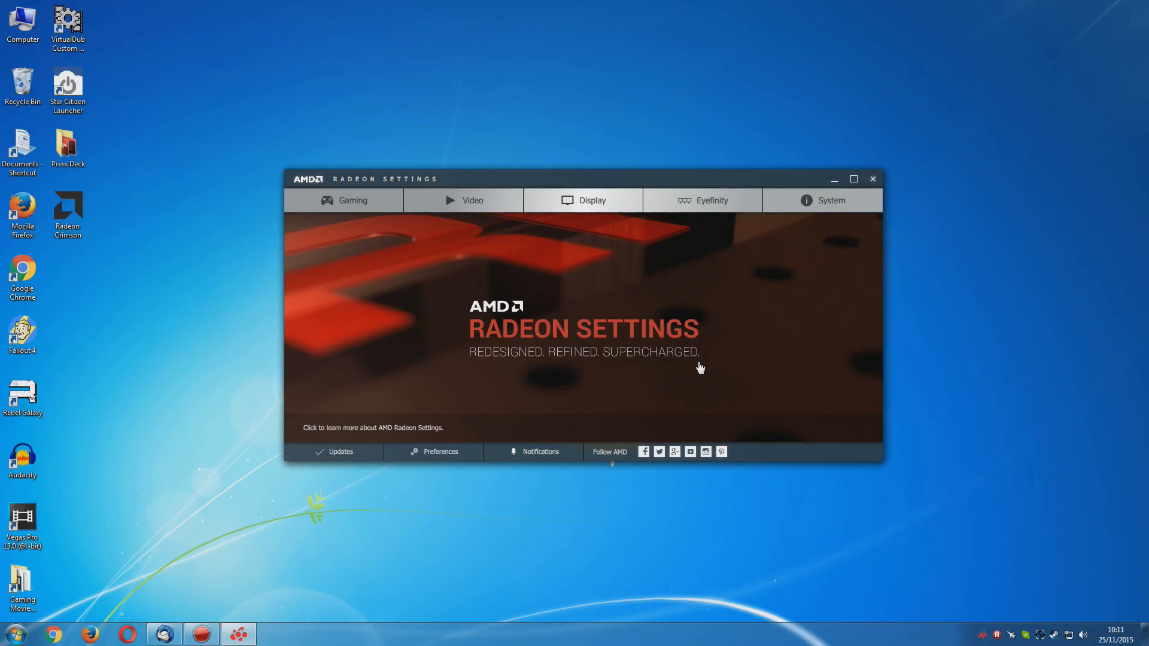
mouse_move(546, 183)
mouse_down()
mouse_move(537, 182)
mouse_move(552, 186)
mouse_move(552, 175)
mouse_up()
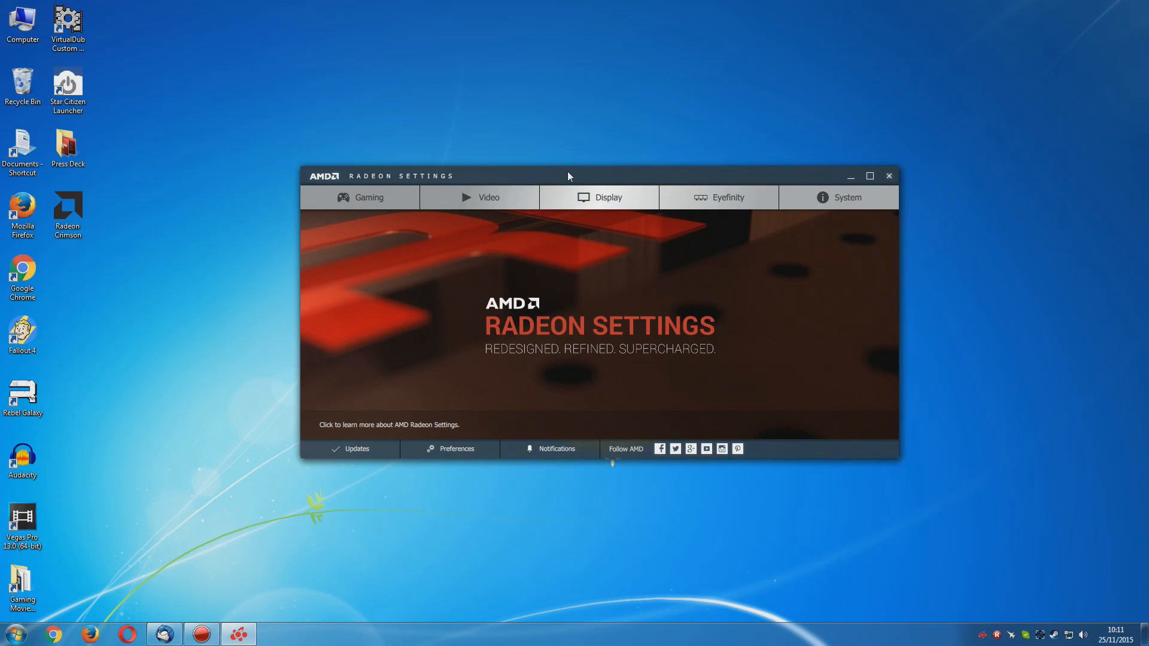
drag(573, 171, 551, 184)
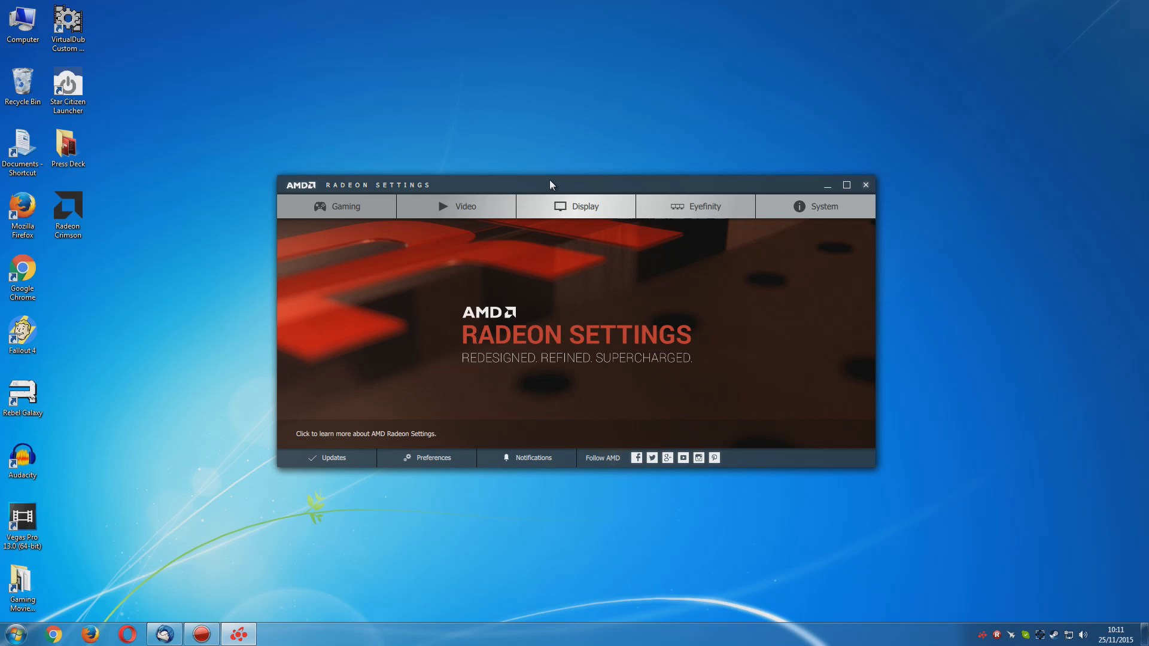
drag(550, 181, 549, 167)
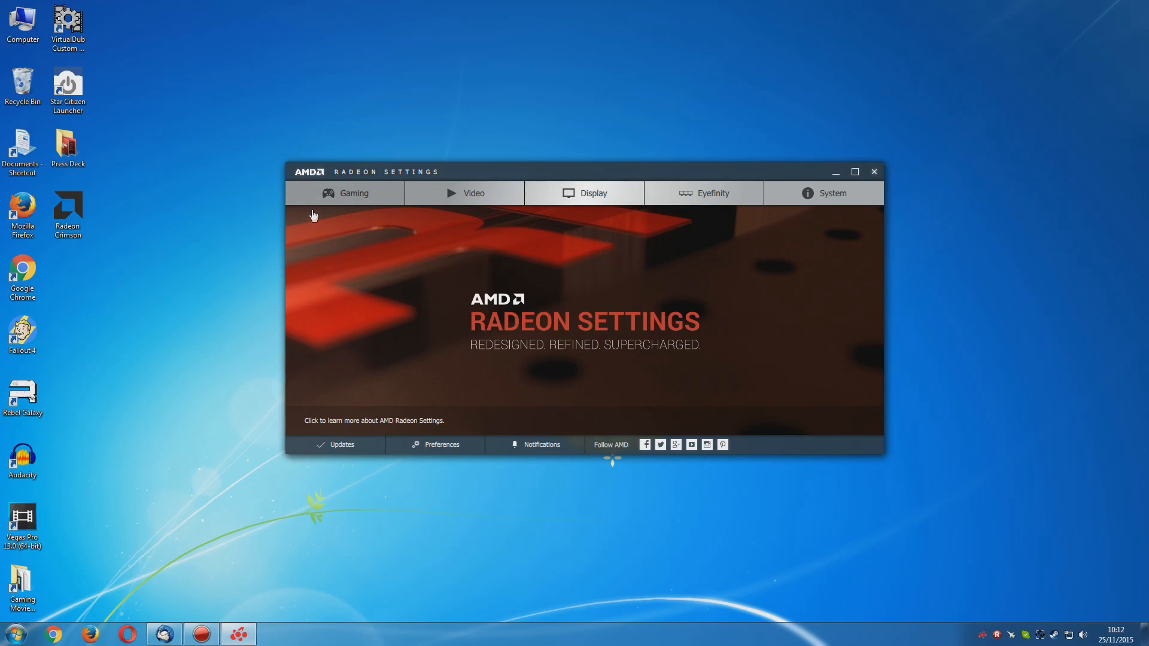
Open the Global Settings of the Gaming section and examine the global graphics options
click(354, 194)
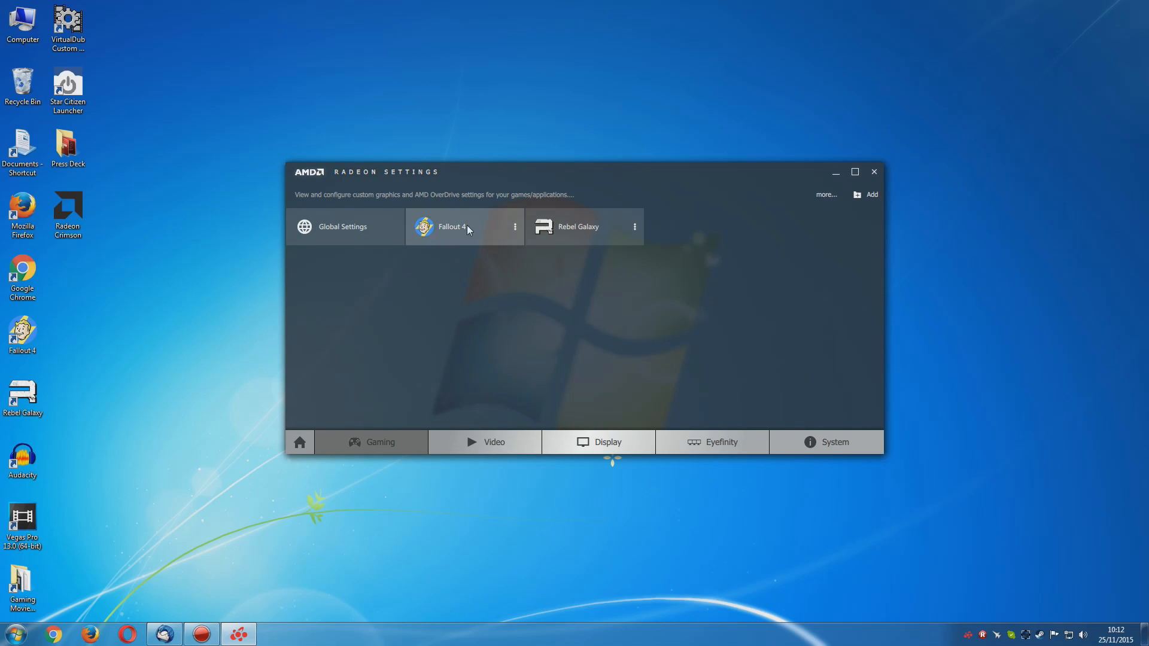
click(339, 229)
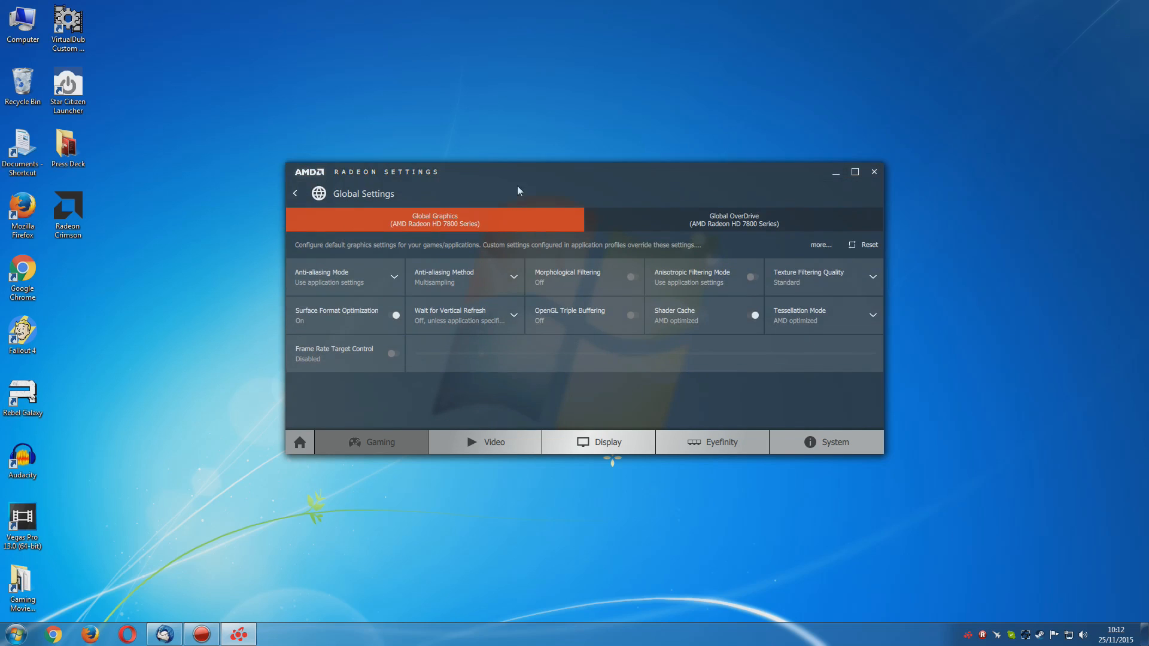
drag(577, 179, 613, 173)
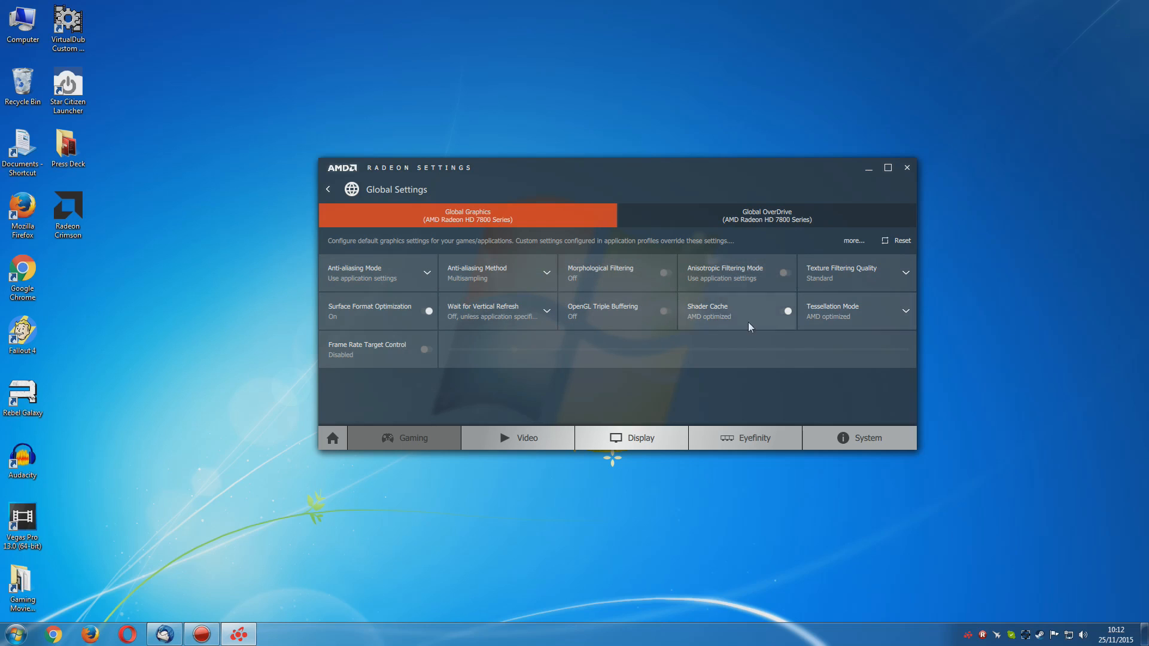
click(330, 188)
click(366, 230)
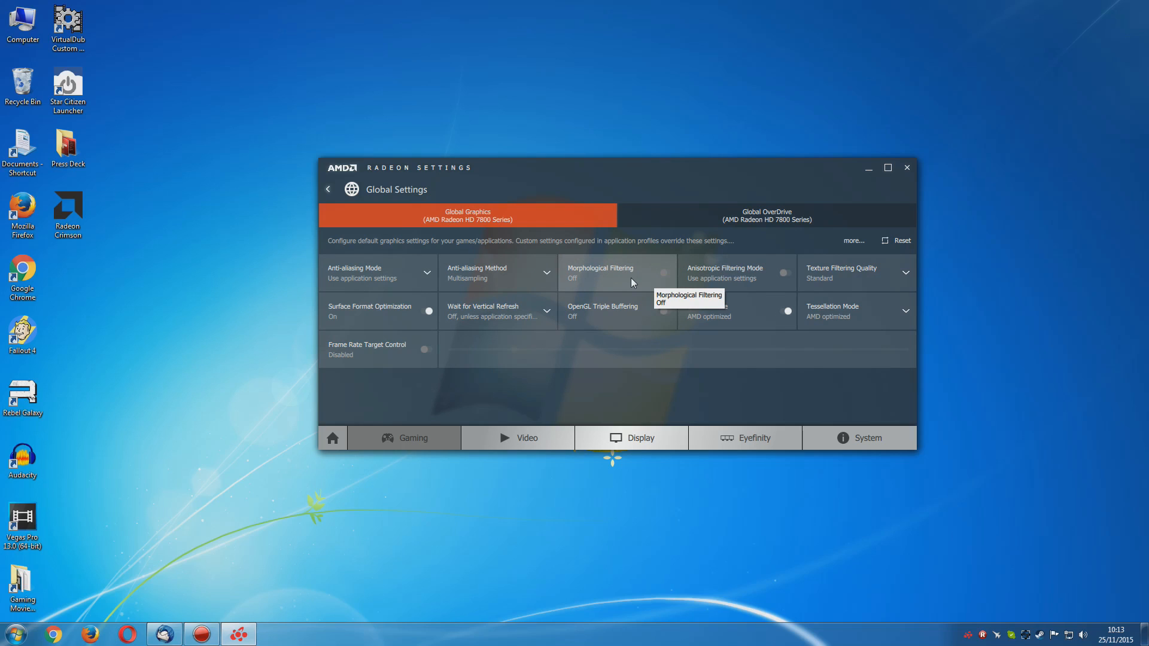
Set the global Anti-aliasing Mode to Override application settings and turn on Morphological Filtering
click(426, 271)
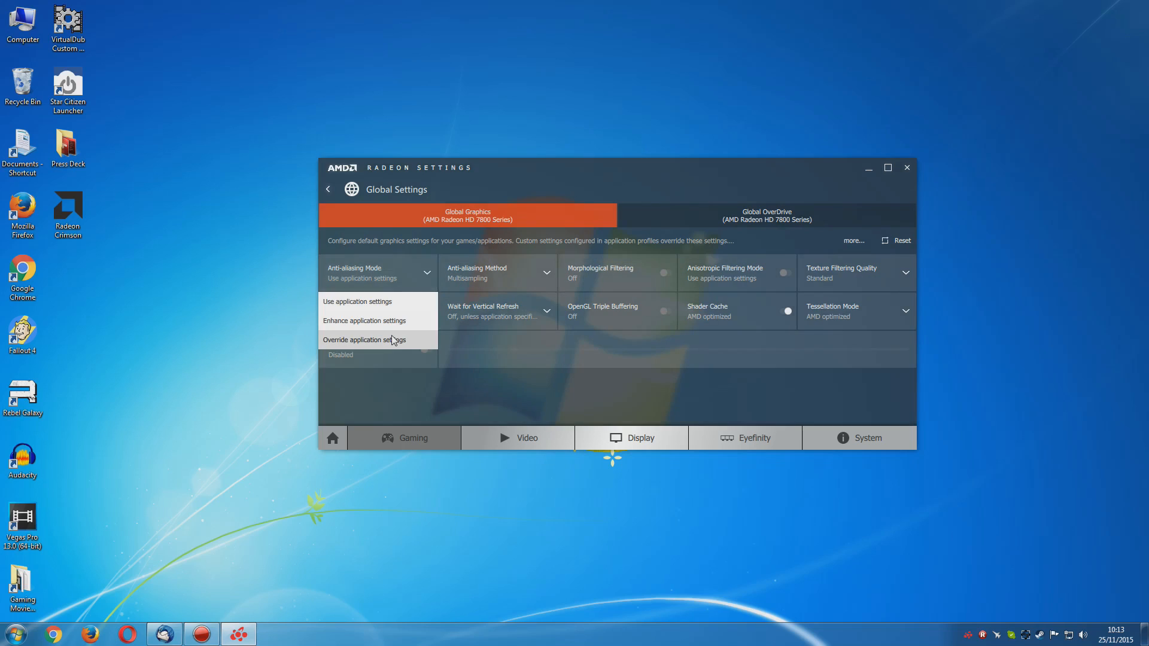
click(392, 339)
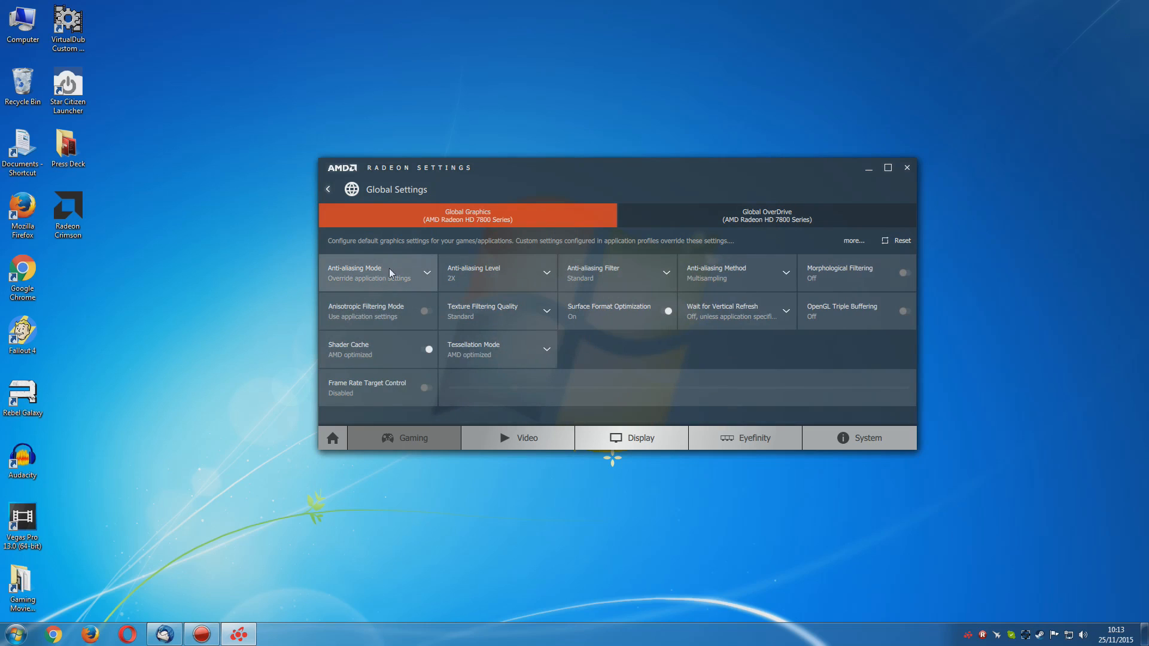
click(841, 275)
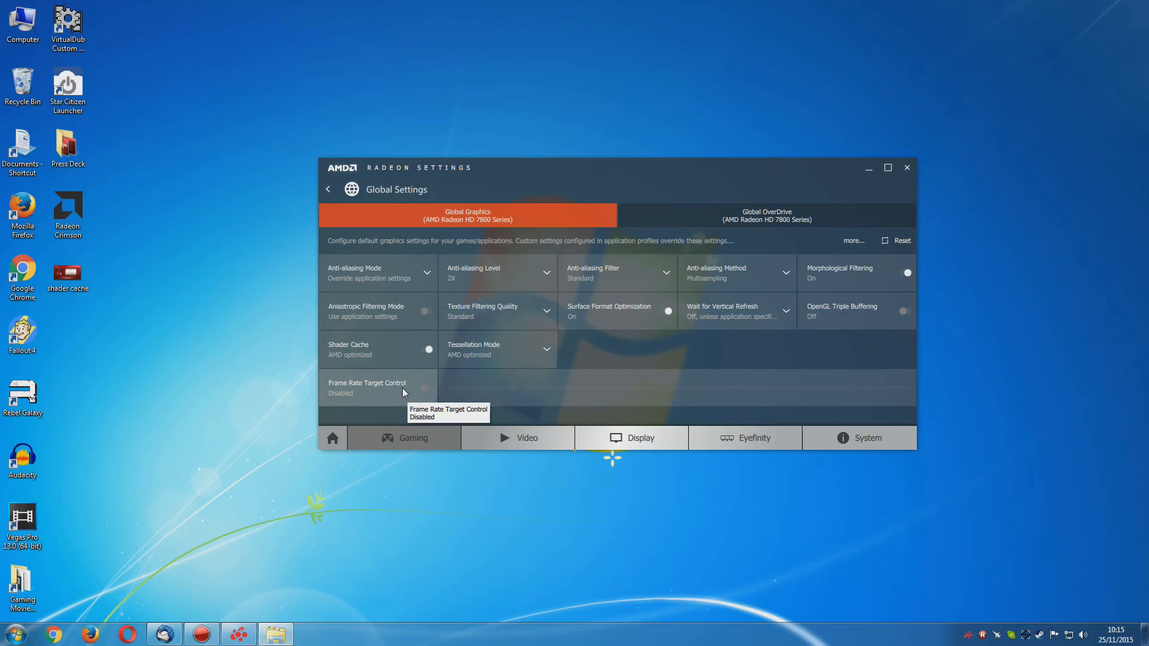
Enable the global Frame Rate Target Control, try different limits such as 55 and 104 FPS, and set it to 60 FPS
click(402, 387)
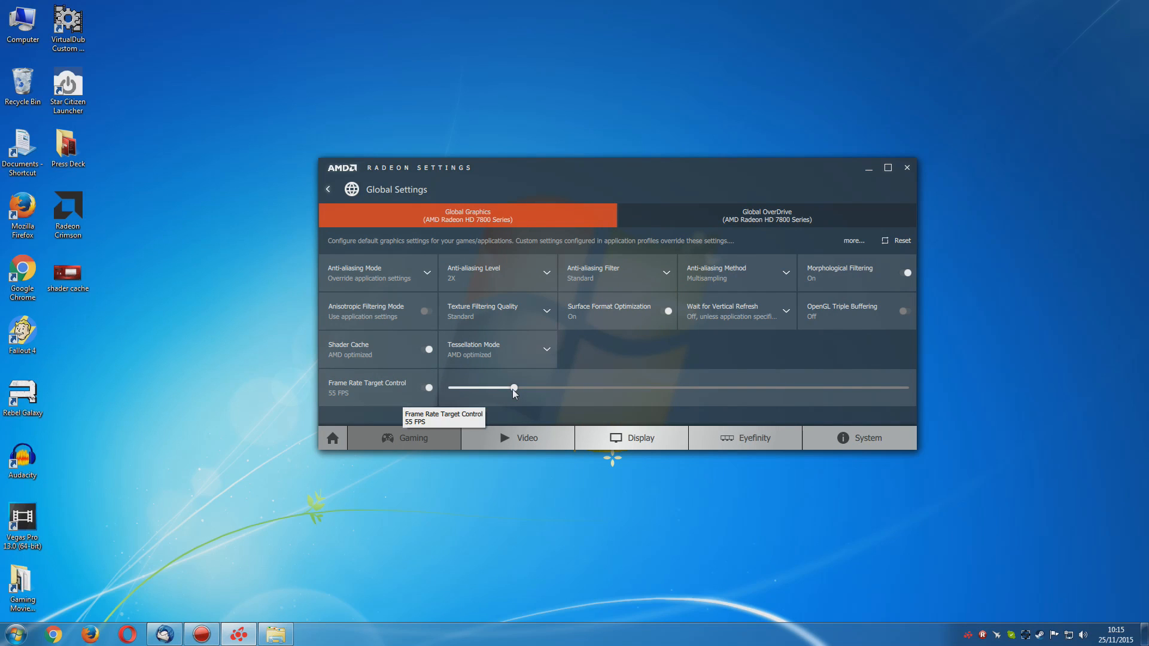
mouse_move(508, 388)
mouse_down()
mouse_move(477, 389)
mouse_move(513, 388)
mouse_up()
drag(603, 393, 495, 387)
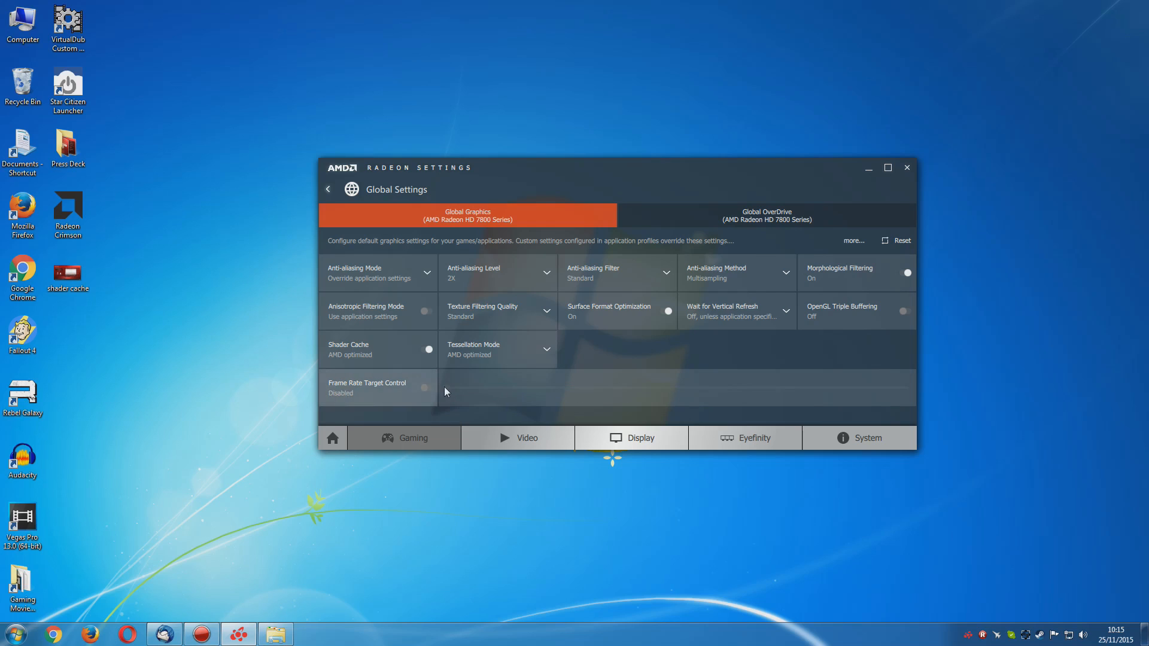
drag(445, 387, 552, 389)
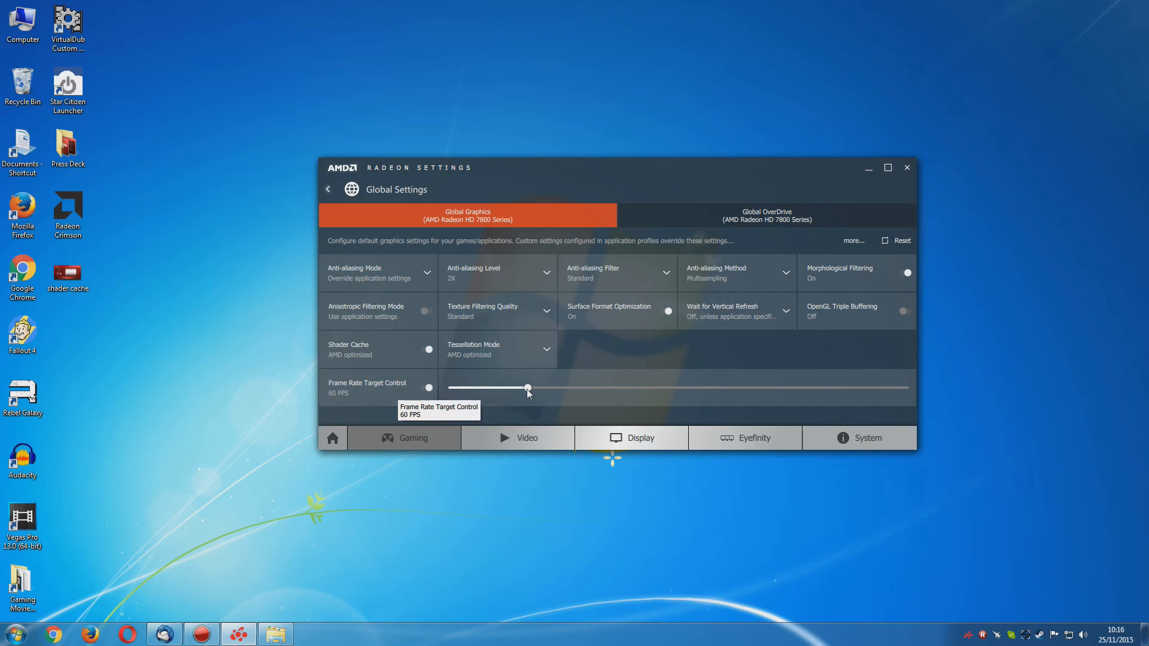
drag(583, 394, 649, 390)
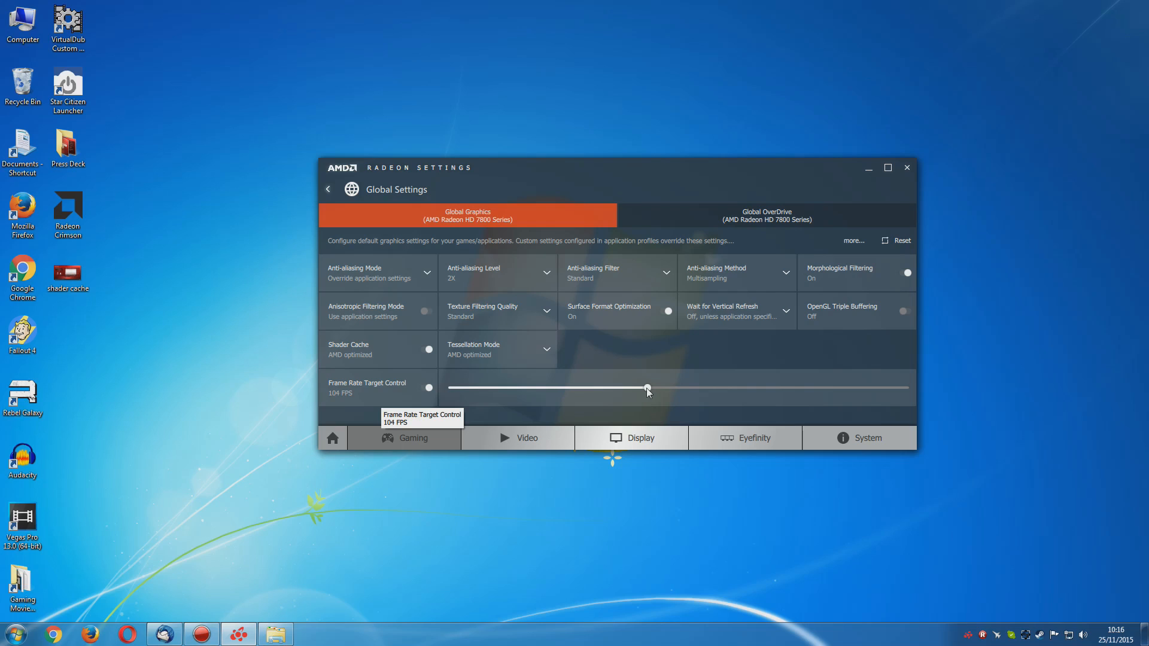
drag(770, 387, 528, 389)
drag(618, 395, 630, 396)
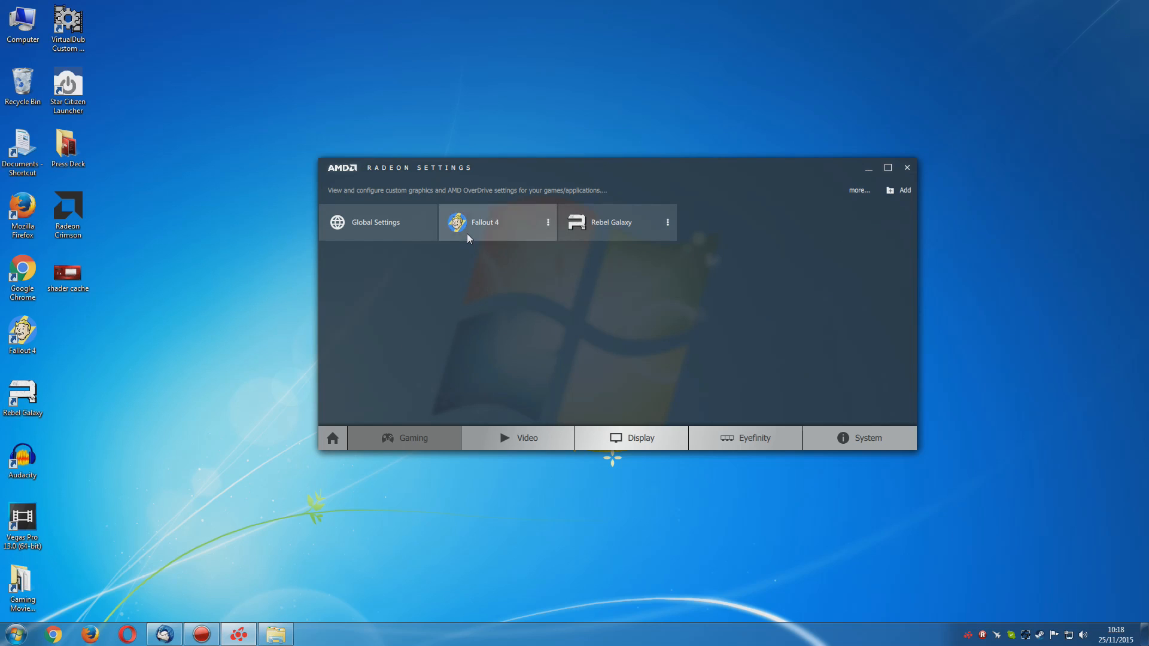
Examine the Fallout 4 profile's graphics and OverDrive settings, enlarging the window to fit all the OverDrive sliders
click(468, 237)
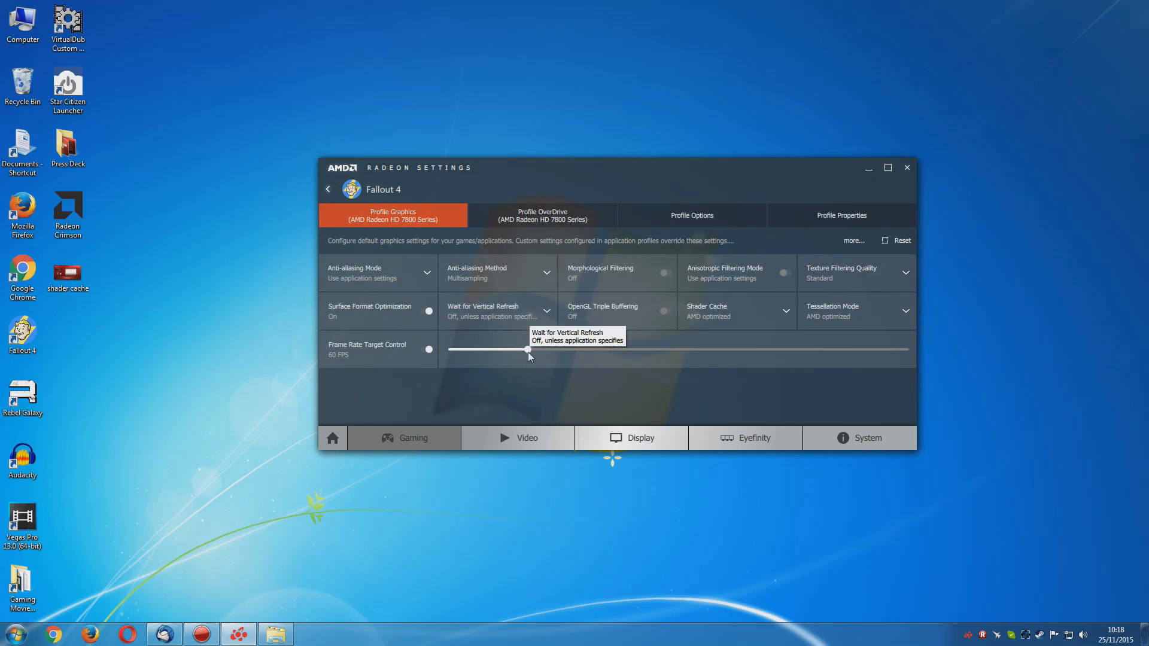
mouse_move(527, 350)
mouse_down()
mouse_move(505, 352)
mouse_move(528, 350)
mouse_up()
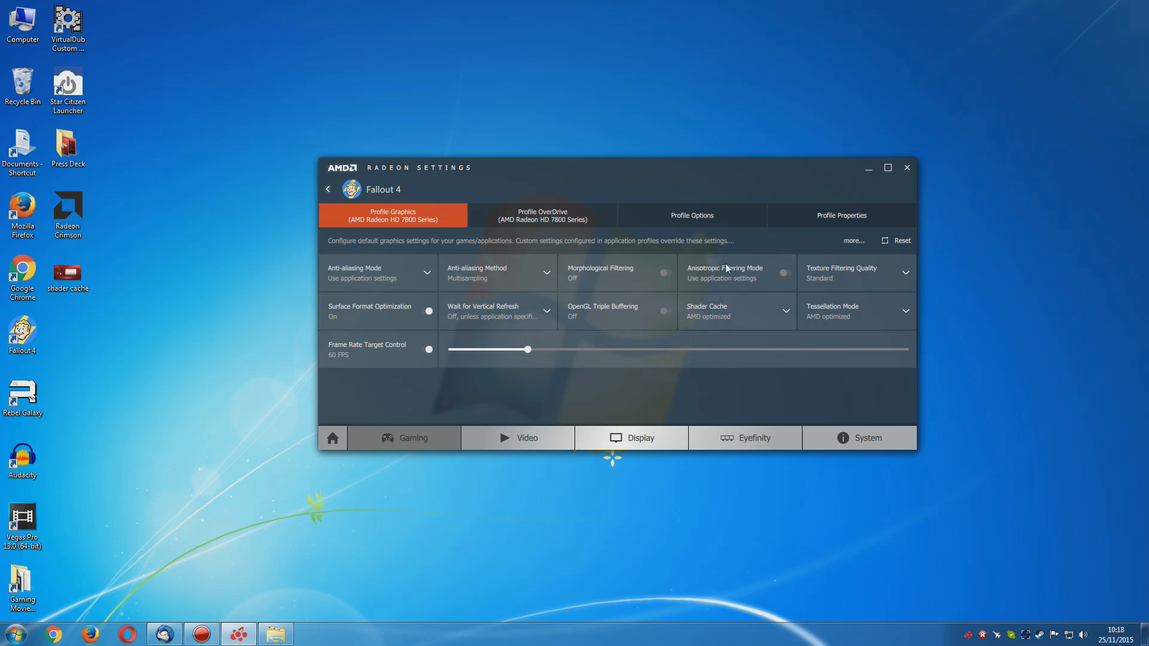
click(538, 219)
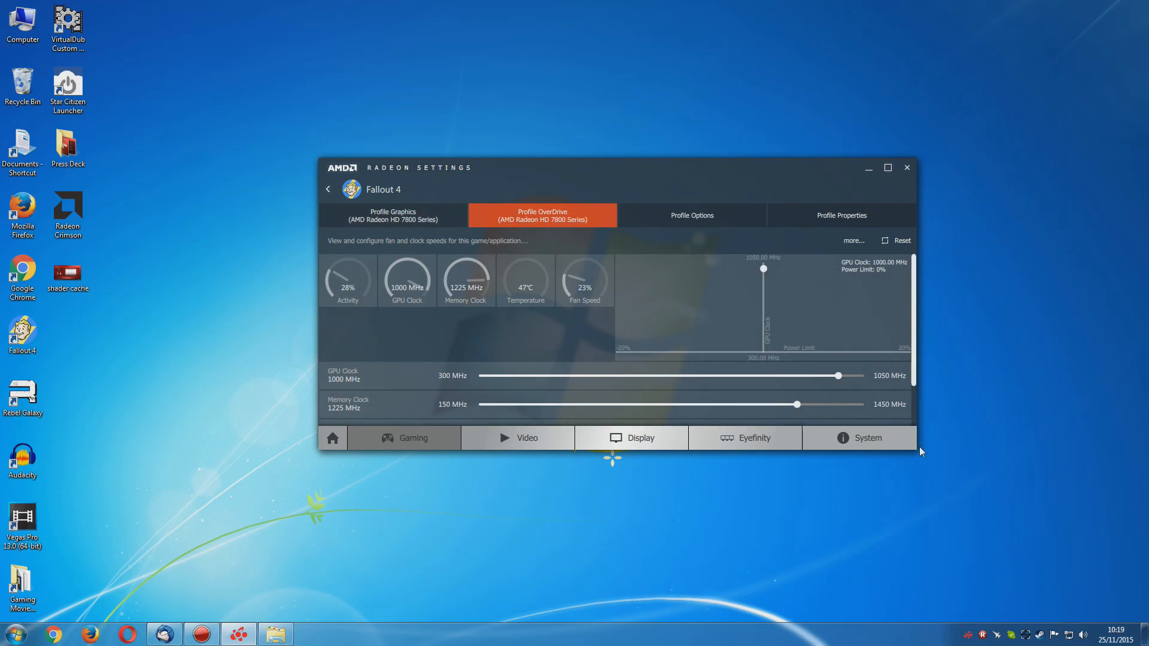
drag(917, 453, 1038, 521)
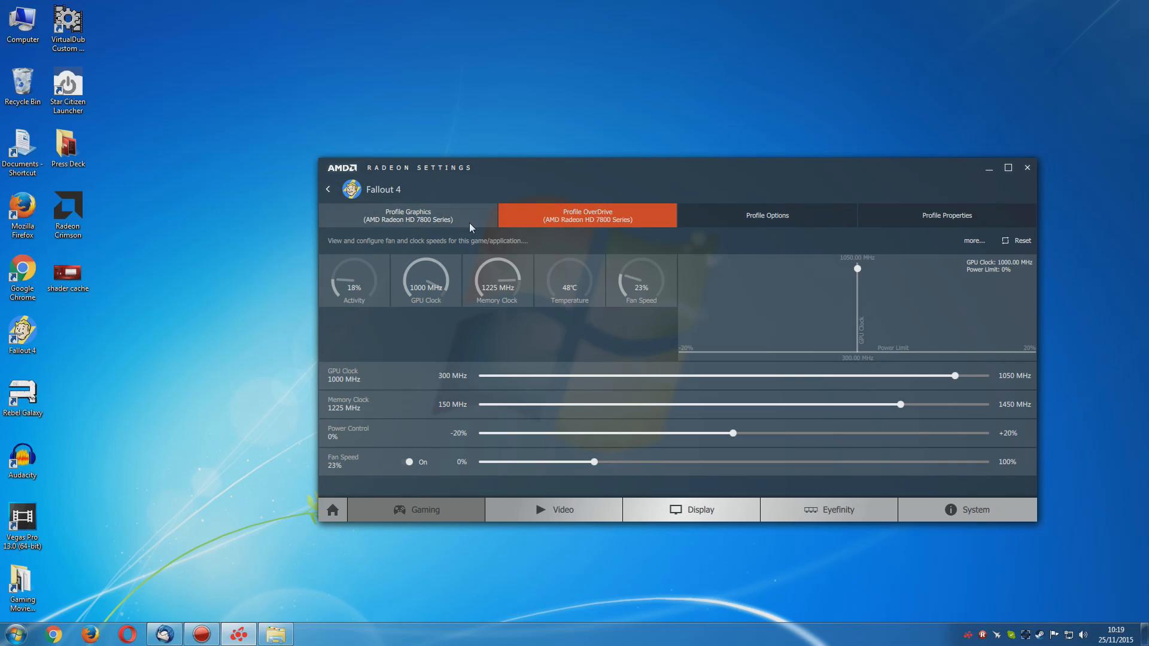
View the Fallout 4 Profile Options with the AMD Eyefinity launch setting, and return to the home page
click(767, 221)
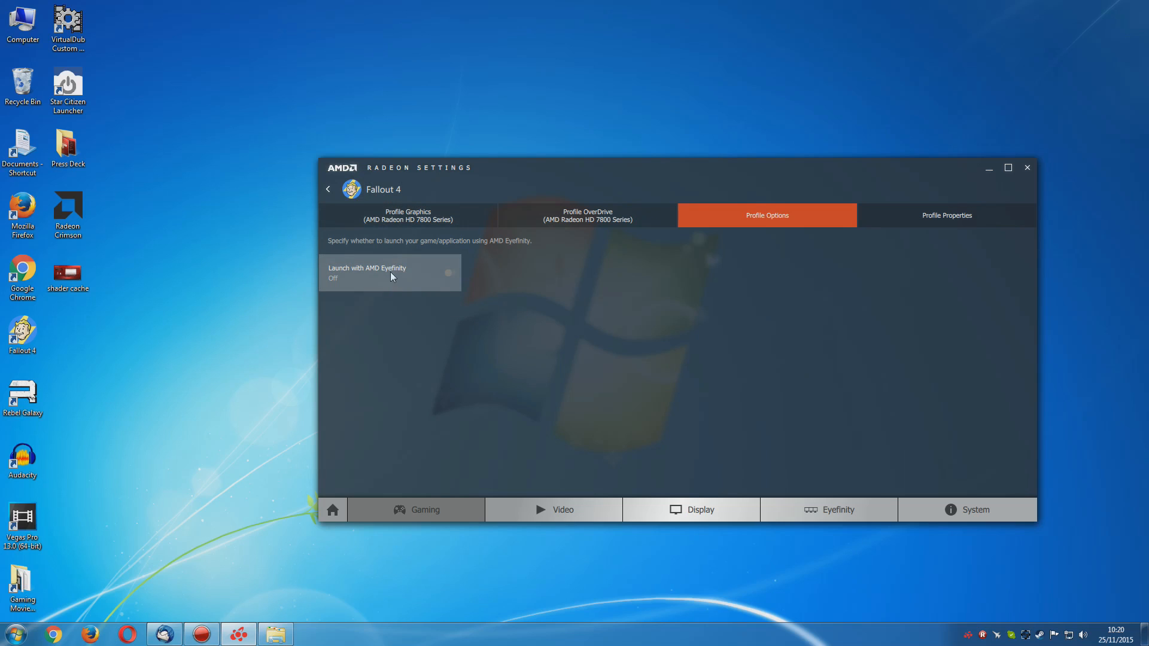
click(328, 189)
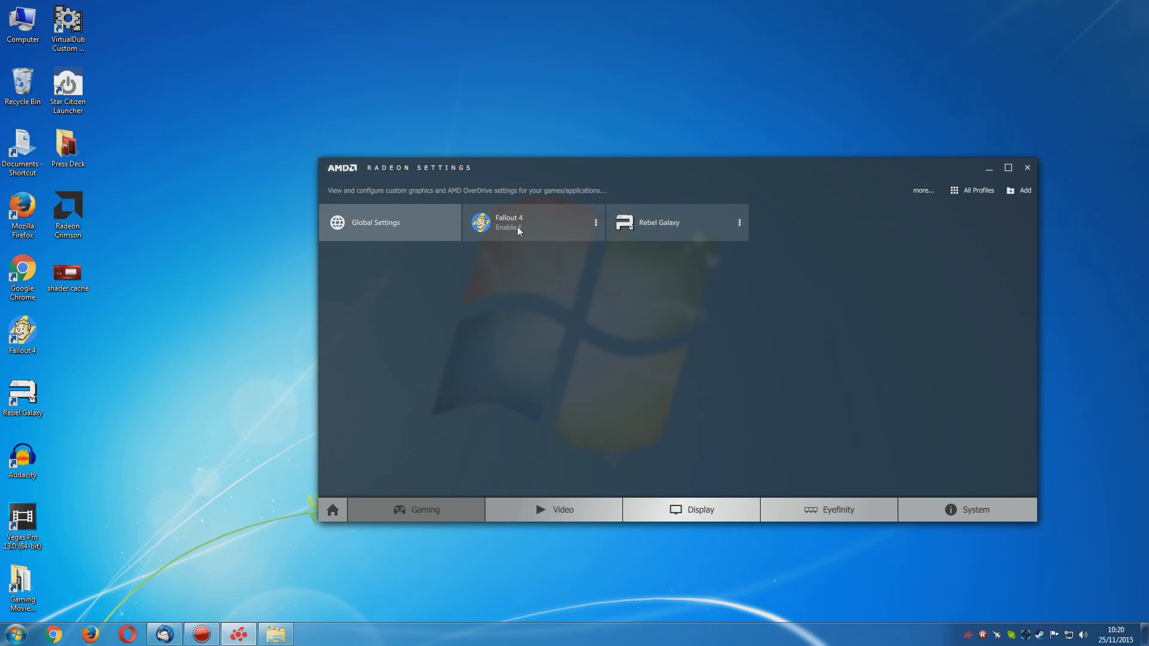
click(333, 510)
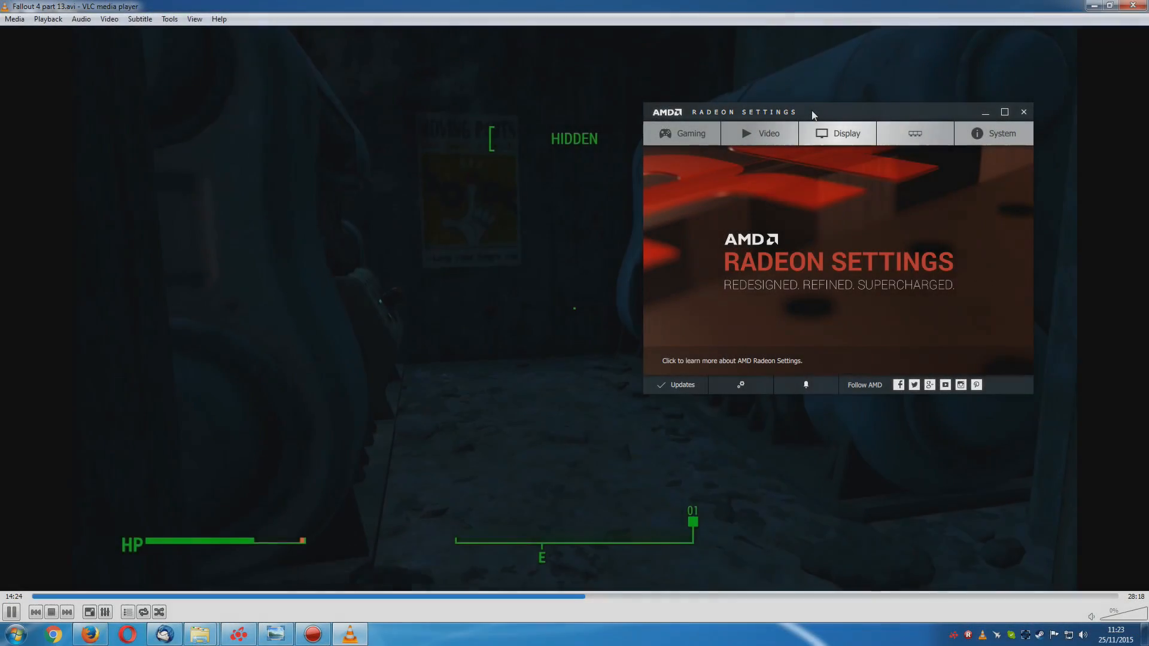
Open the video profiles over the Fallout 4 video, compare Cinema Classic, Enhanced and Home Video, and select Home Video
drag(800, 115, 823, 91)
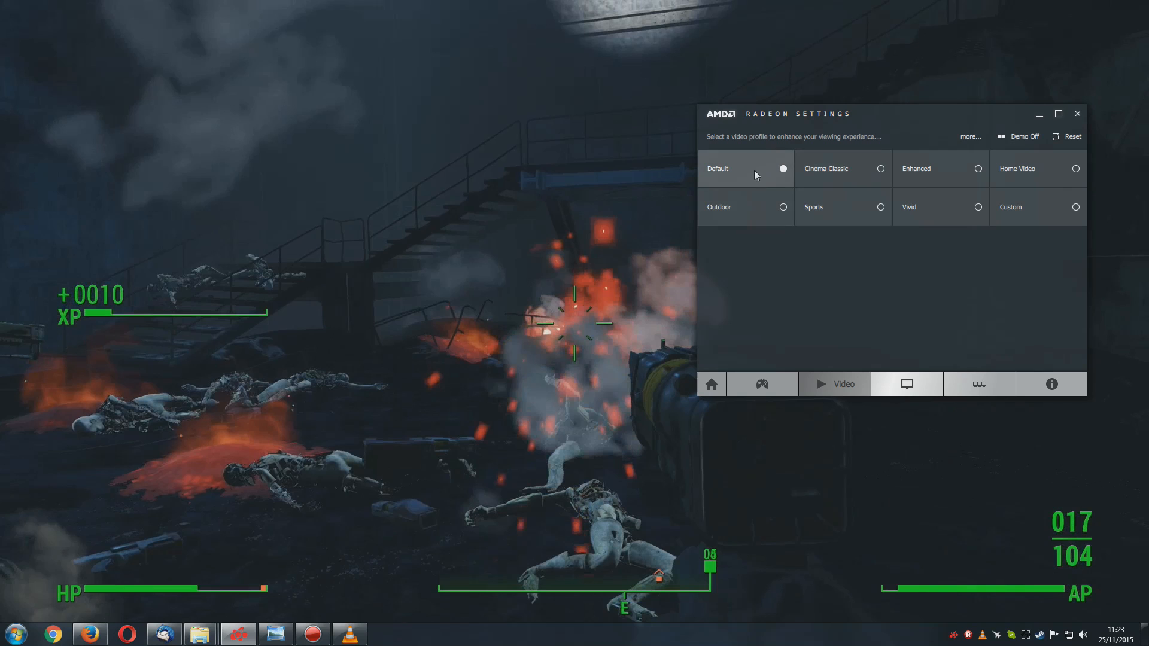
click(855, 173)
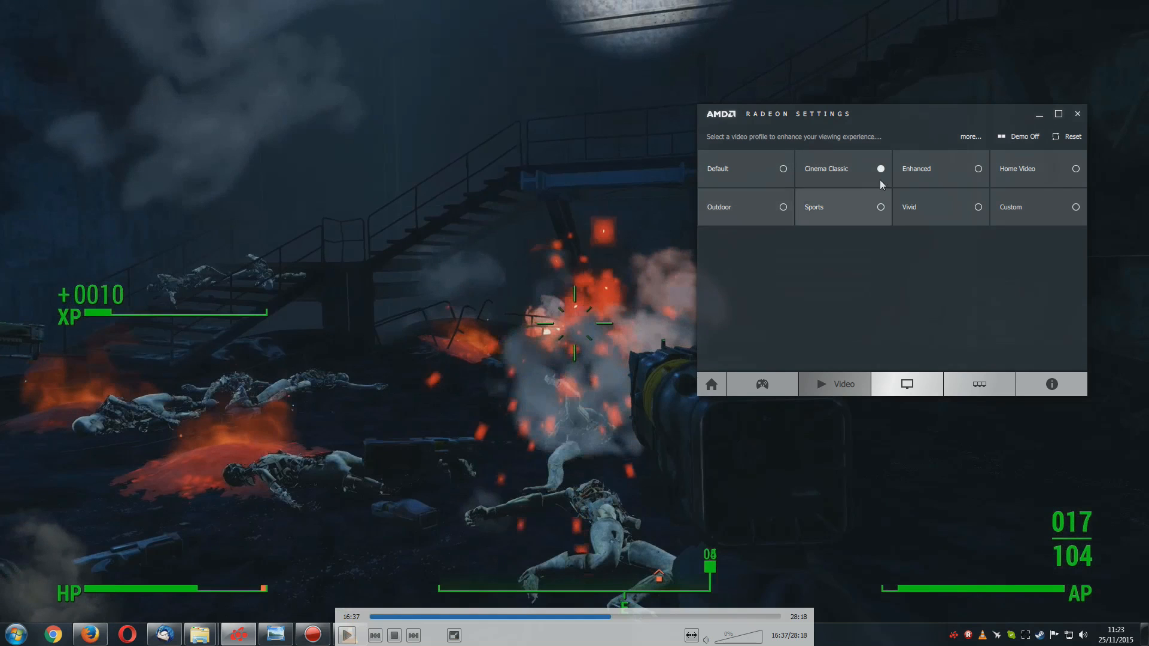
click(926, 174)
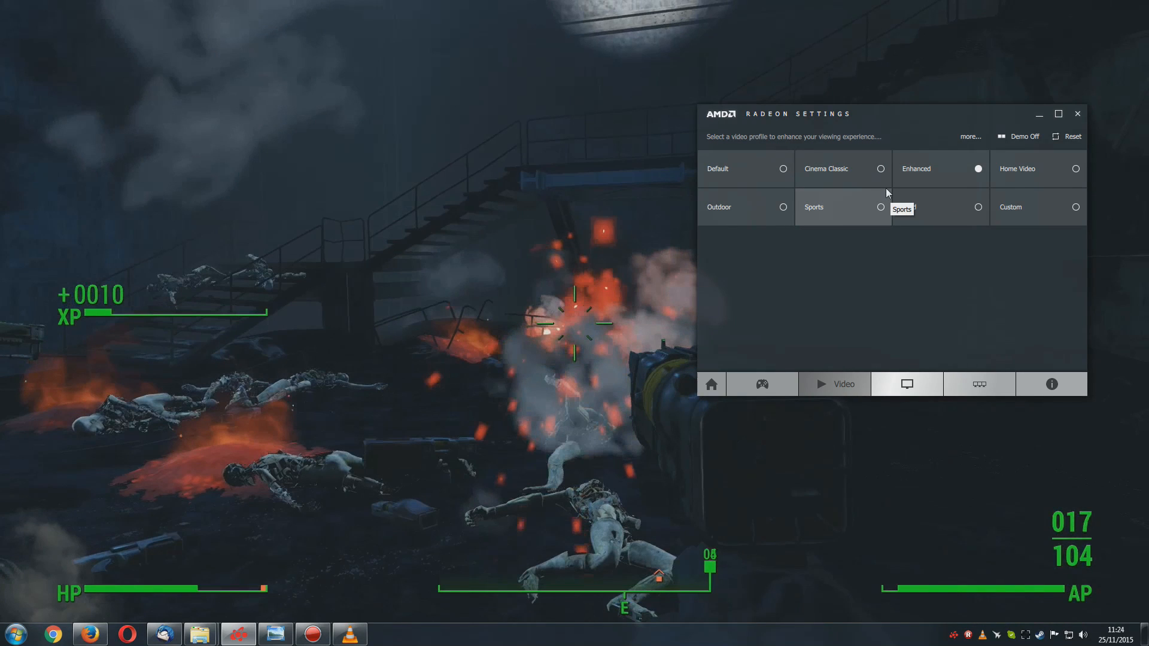
click(1032, 172)
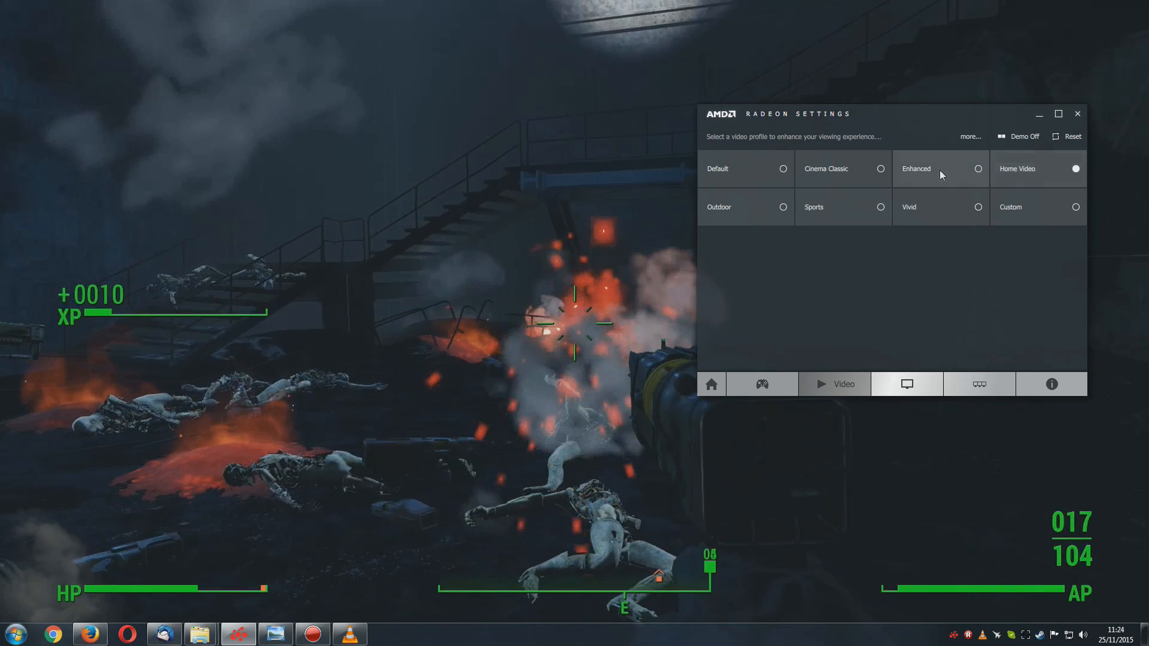
click(938, 170)
click(1031, 170)
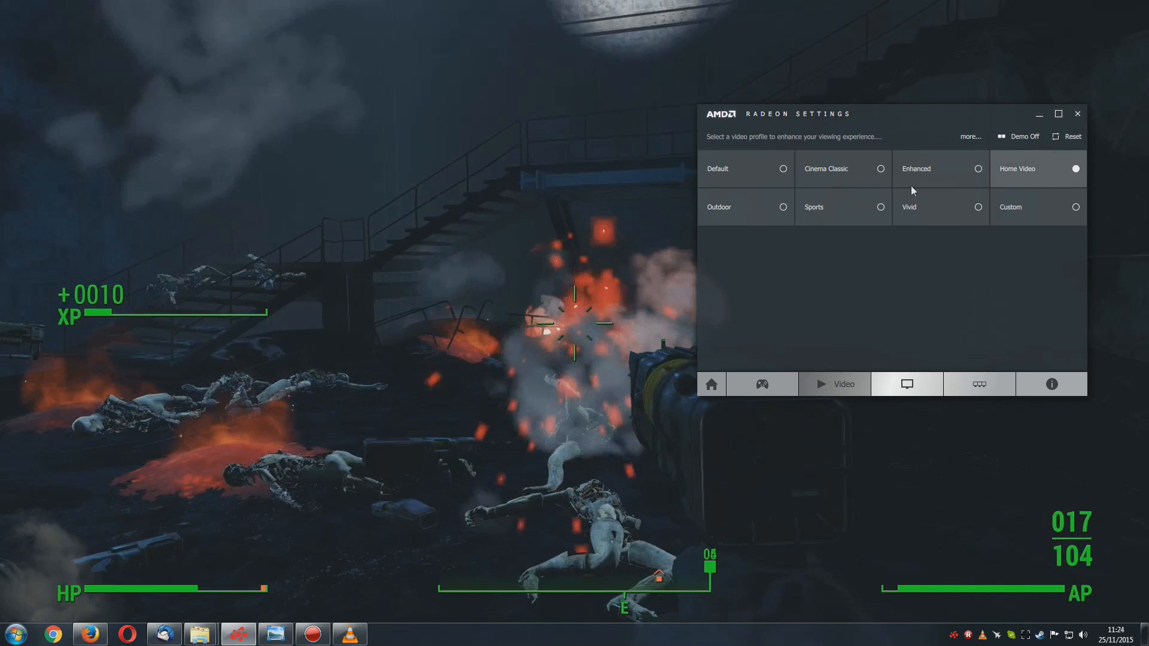
Compare the Outdoor, Sports and Vivid video profiles over the Fallout 4 video, and reposition the settings window
click(753, 216)
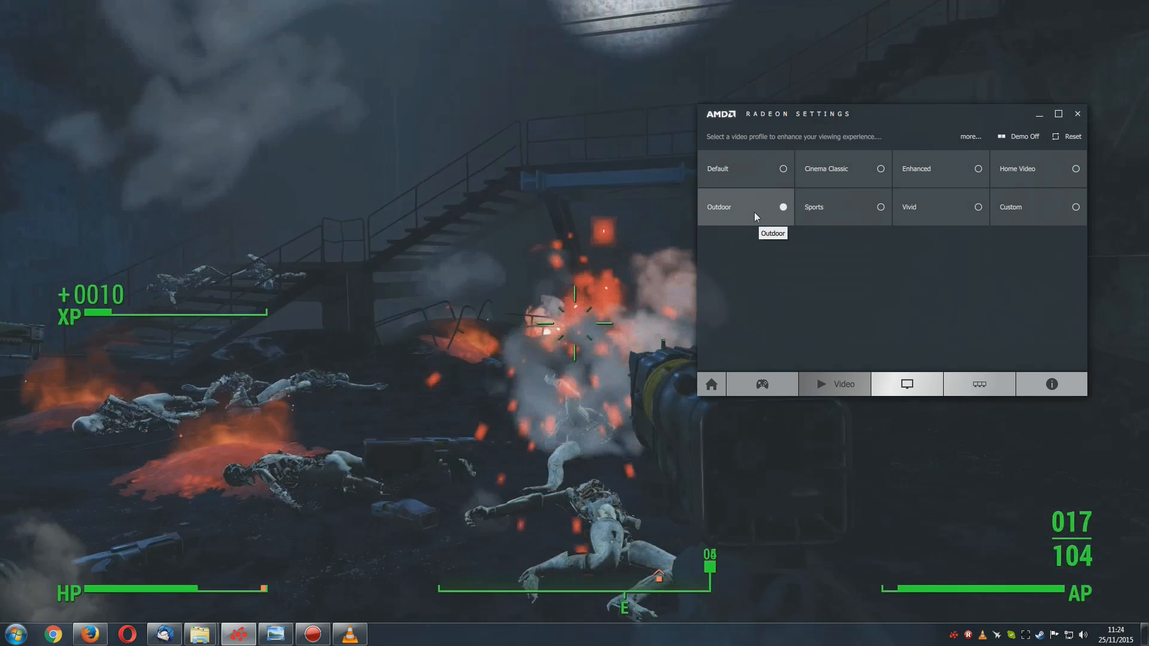
click(823, 211)
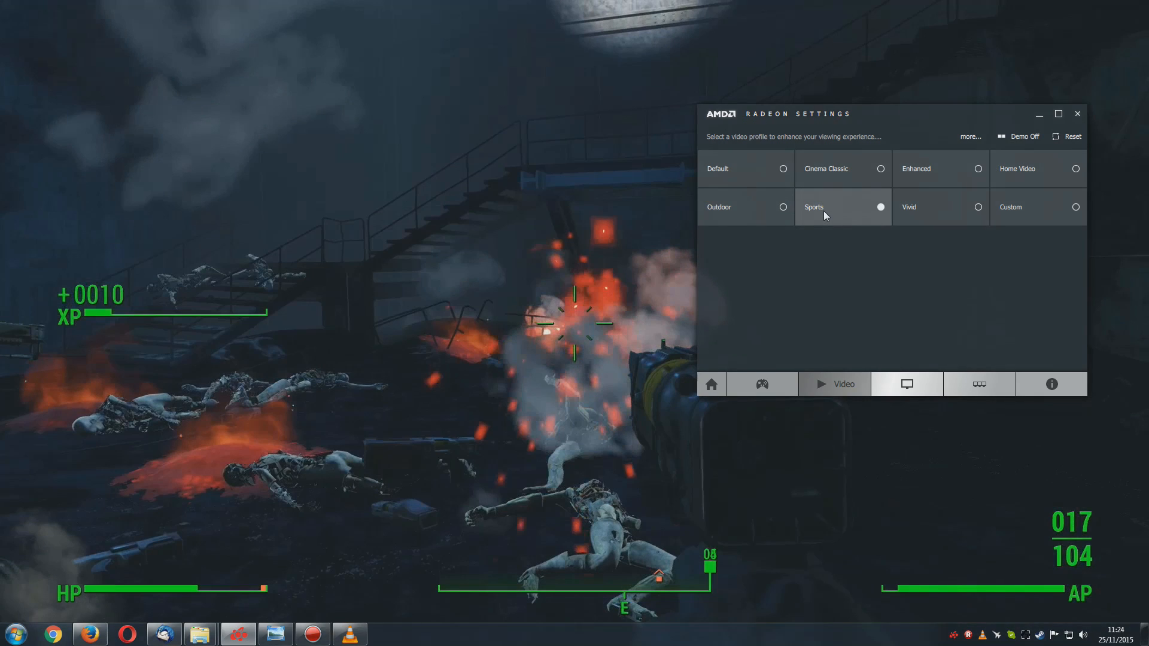
click(927, 210)
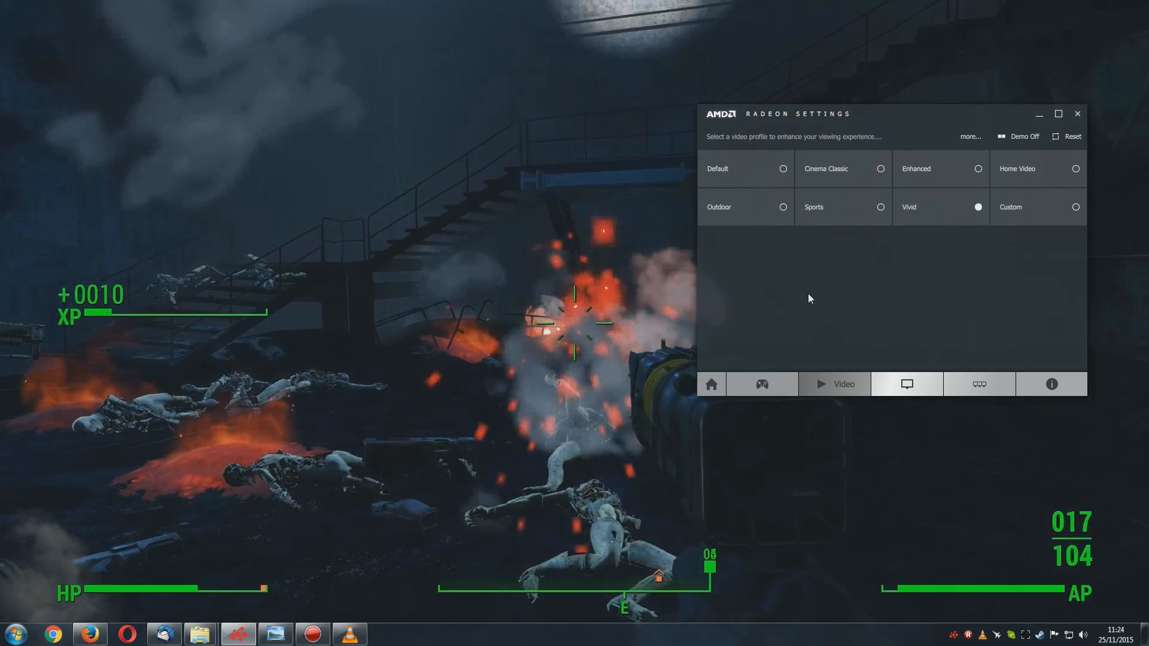
mouse_move(900, 124)
mouse_down()
mouse_move(856, 226)
mouse_move(902, 131)
mouse_move(894, 124)
mouse_up()
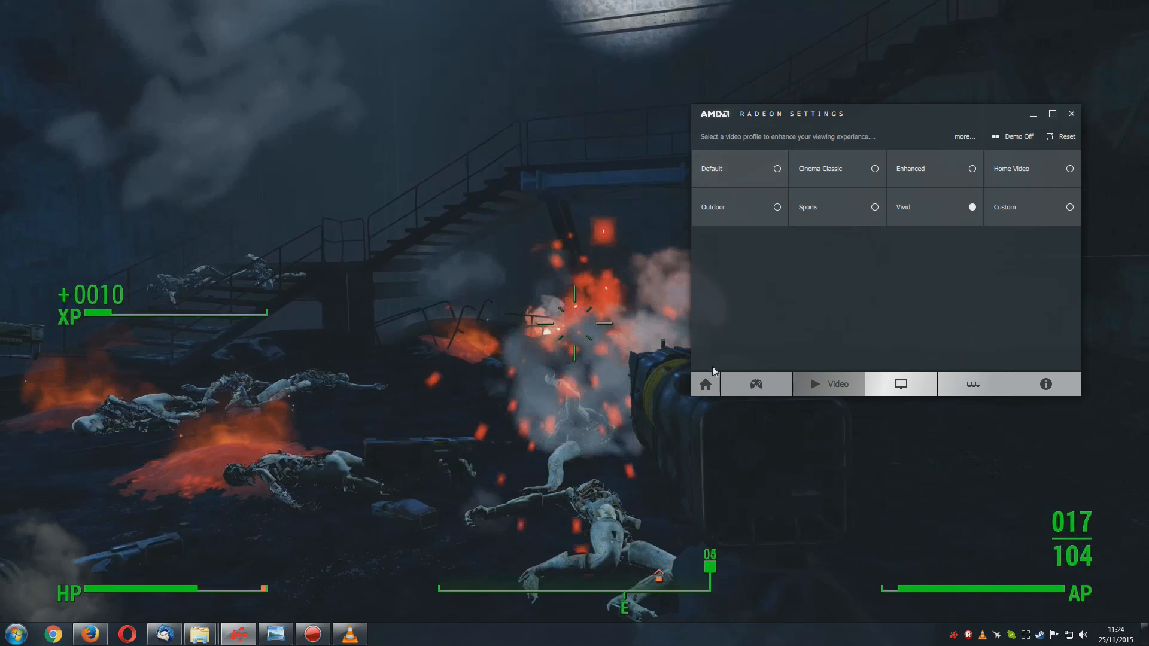
drag(861, 122, 818, 148)
Select the Custom video profile, set Custom Brightness to 38, and view the colour vibrance and sharpness options
click(1000, 231)
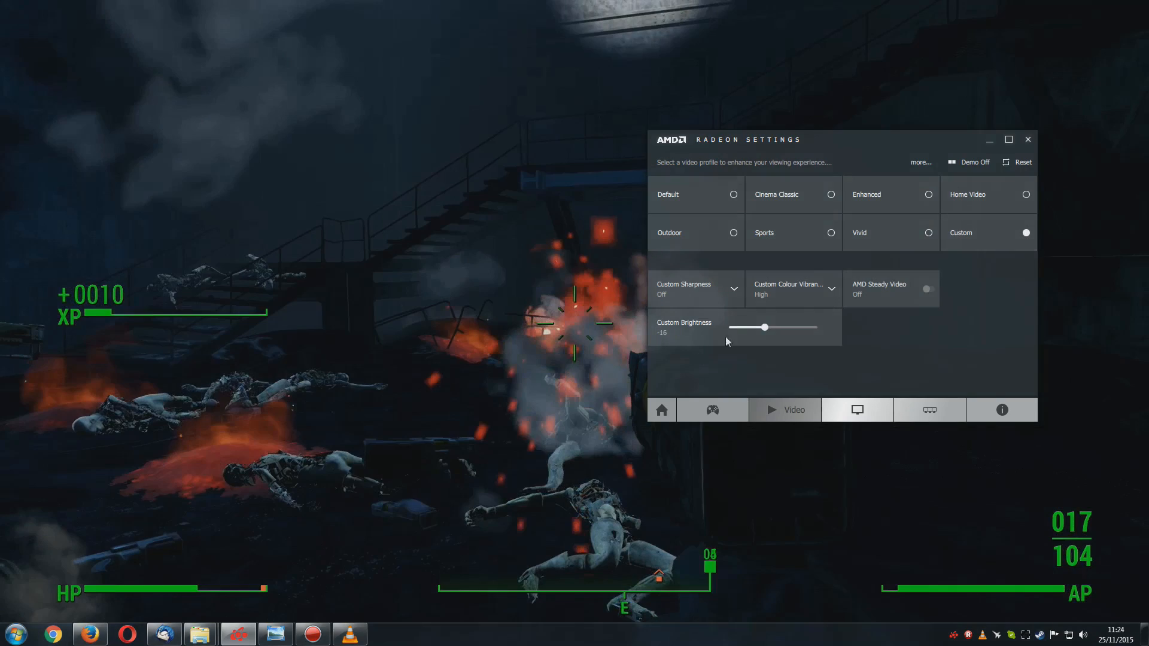
drag(764, 332, 789, 330)
click(803, 286)
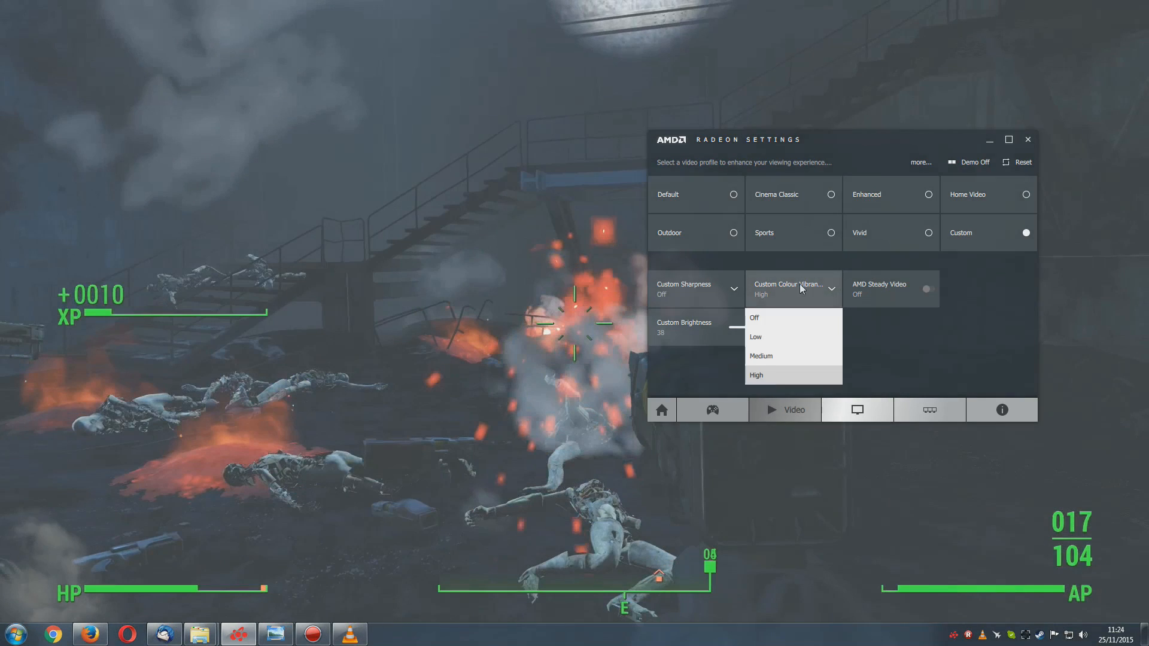
click(695, 294)
click(695, 294)
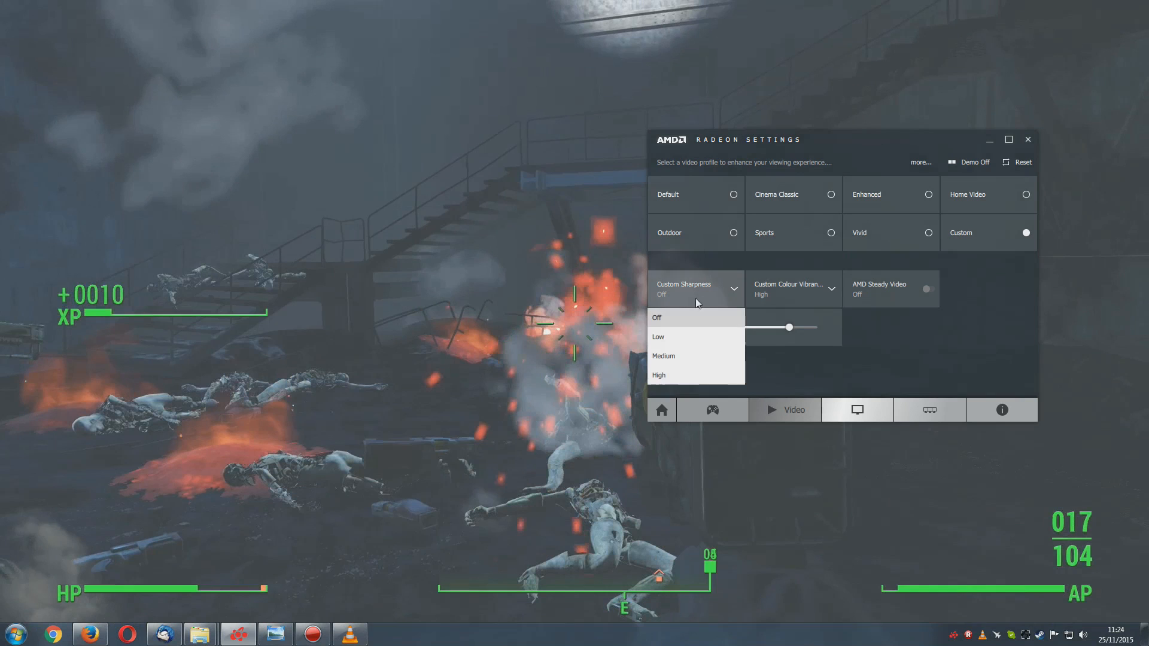
Toggle AMD Steady Video on and off in the Custom video profile
click(889, 290)
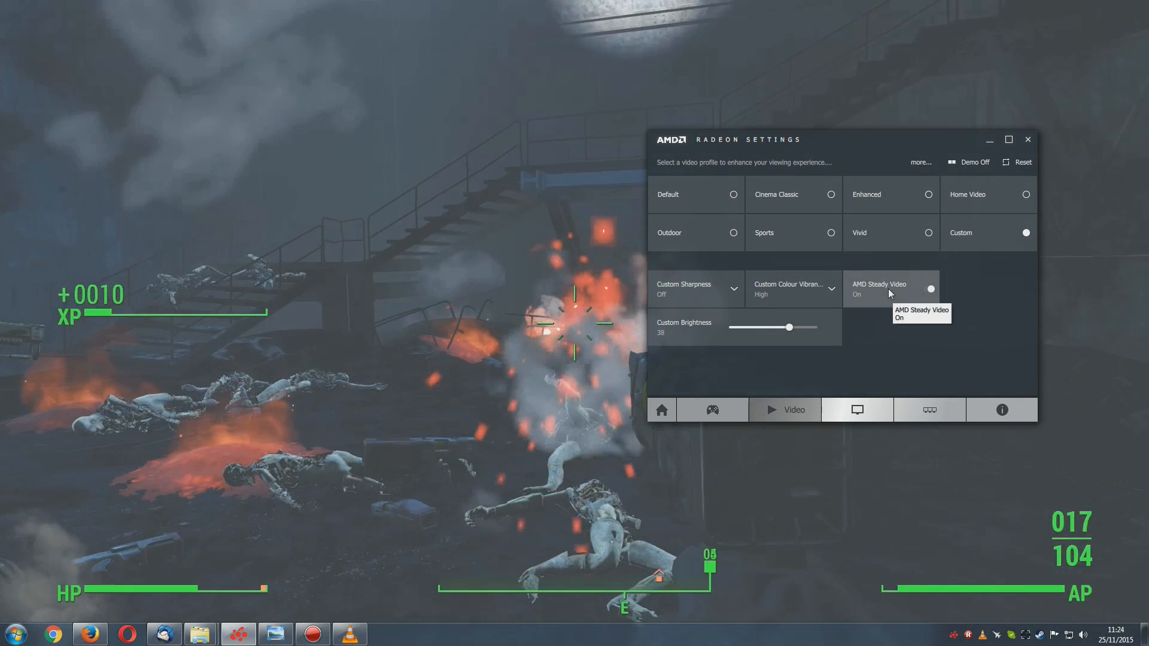
click(888, 290)
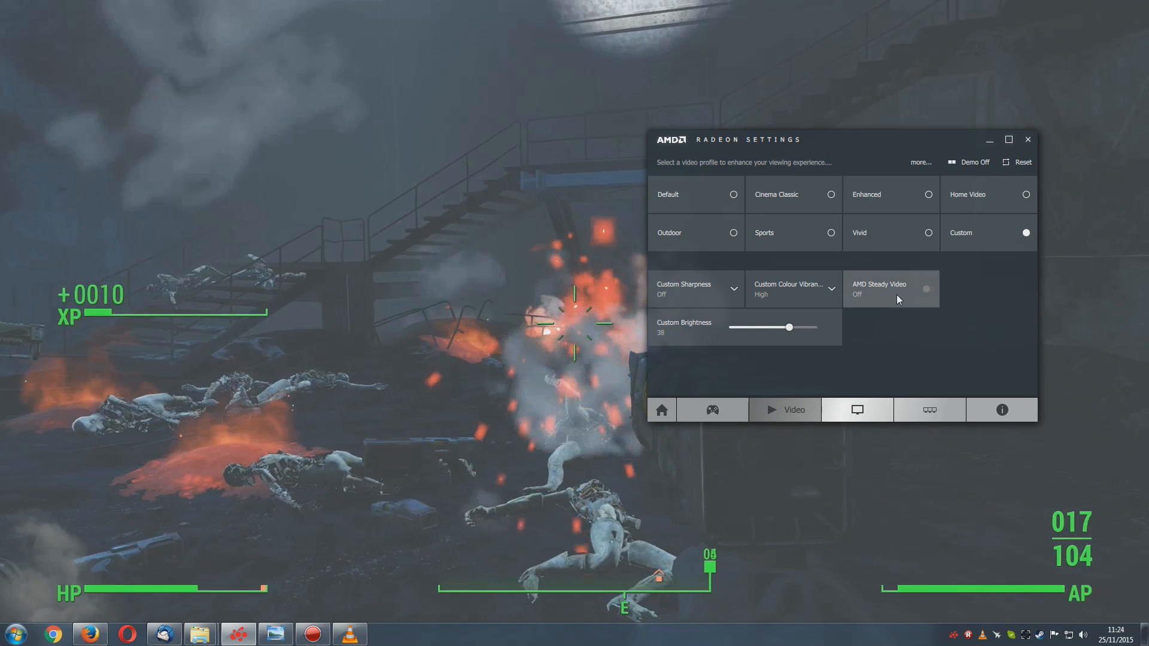
click(896, 294)
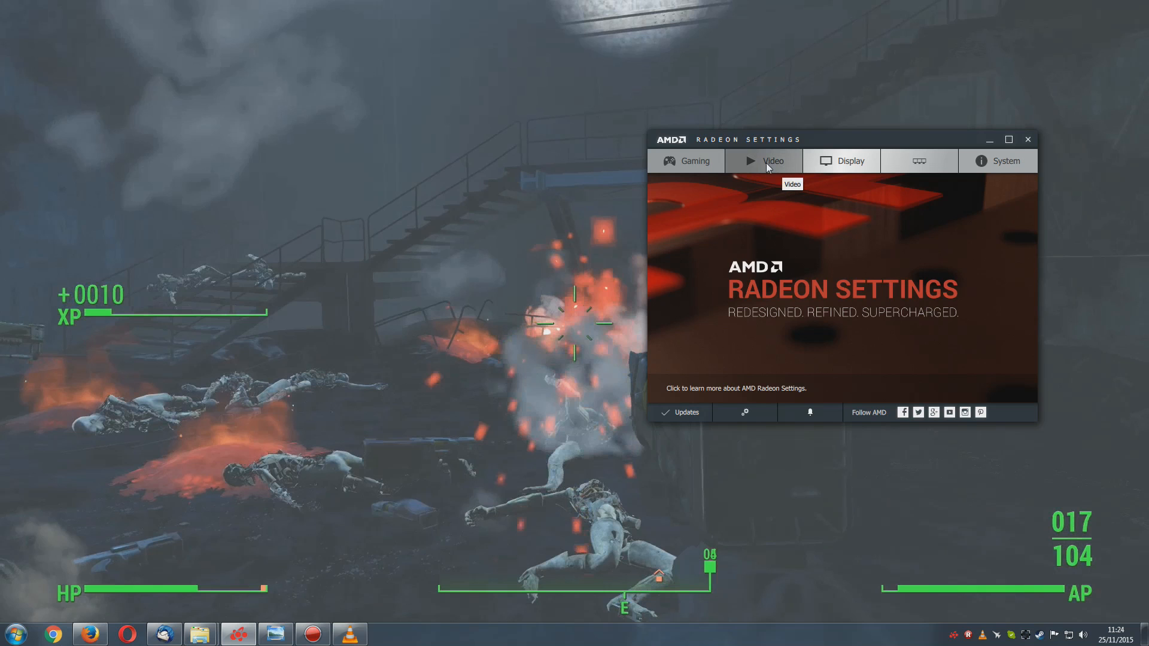
Reposition the Radeon Settings window on the desktop and open the AMD Eyefinity setup page
drag(825, 138, 794, 154)
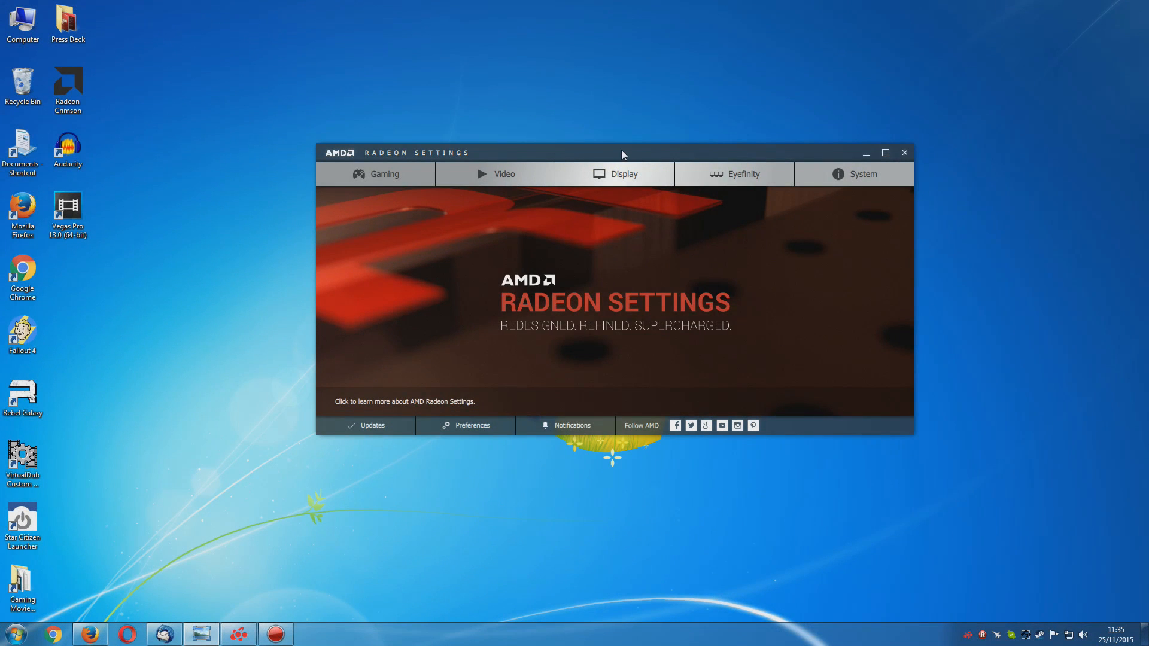
drag(621, 155, 579, 150)
click(676, 175)
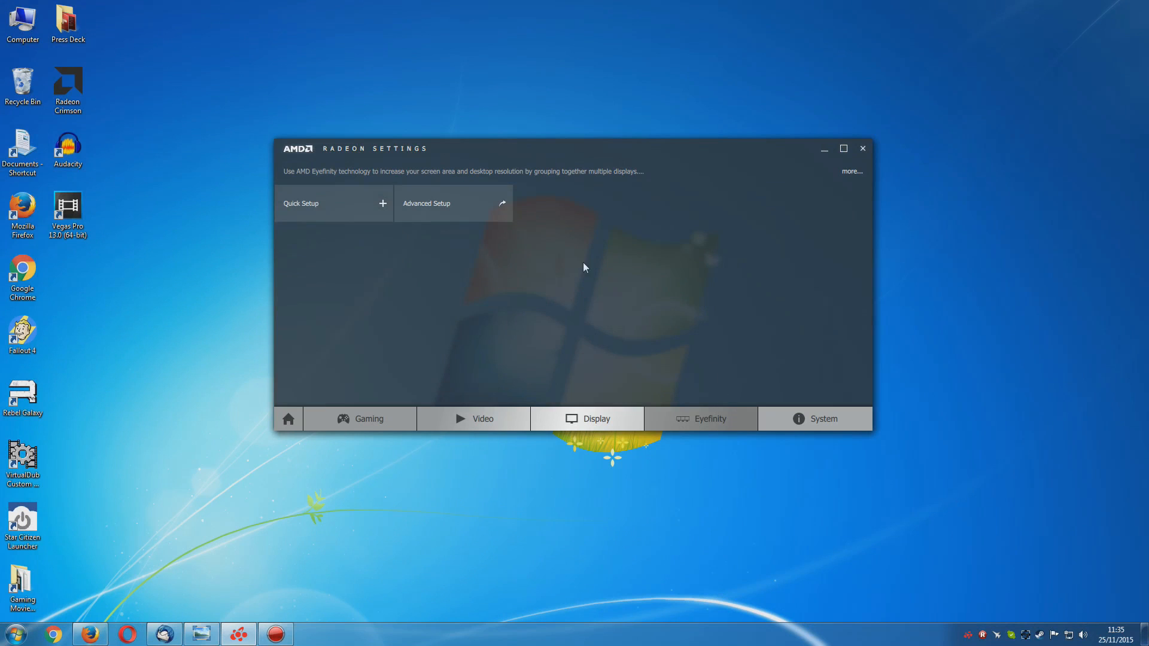